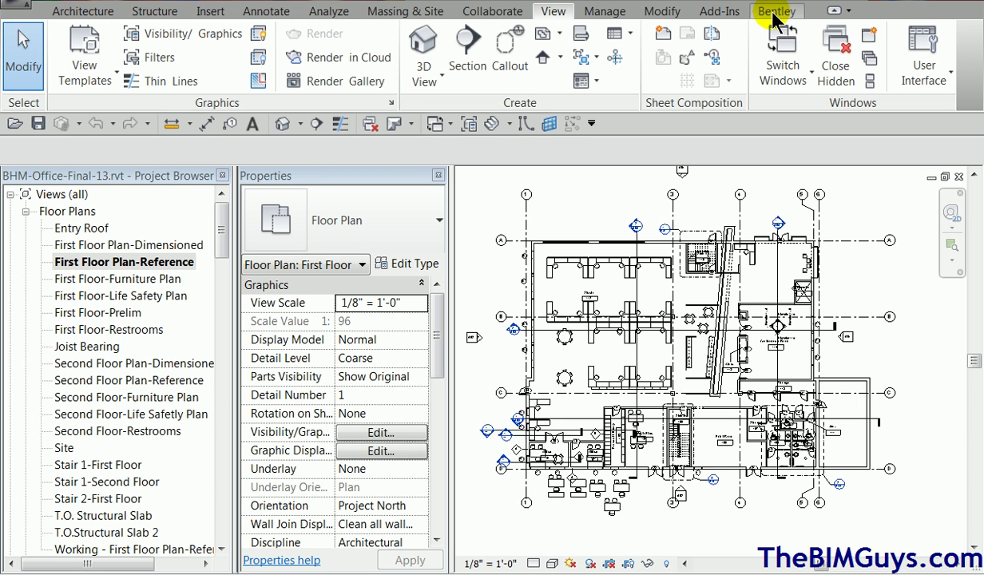
Step: Browse the Add-Ins and Bentley iModel tool sets, then return to the Architecture tab
left_click(721, 12)
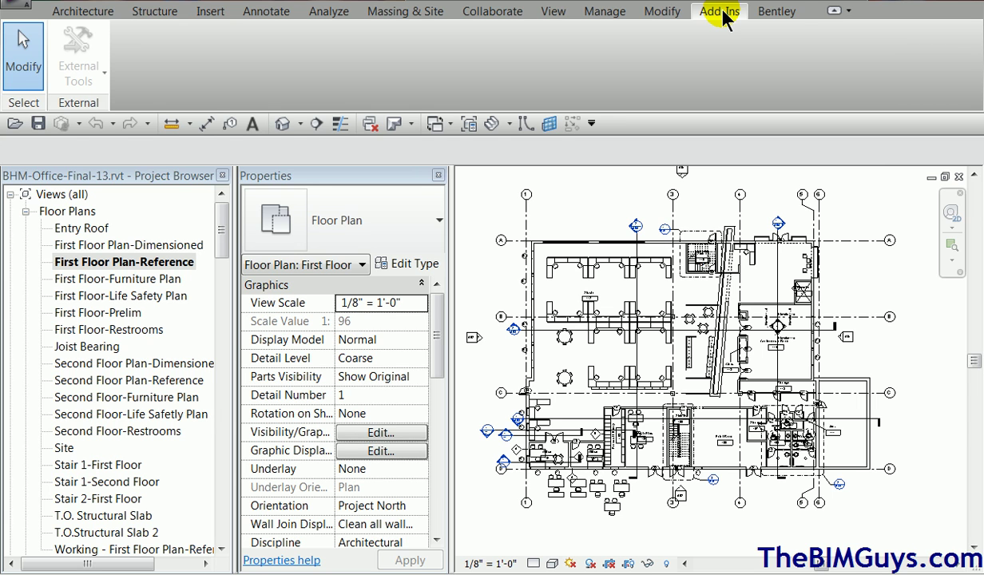
left_click(778, 13)
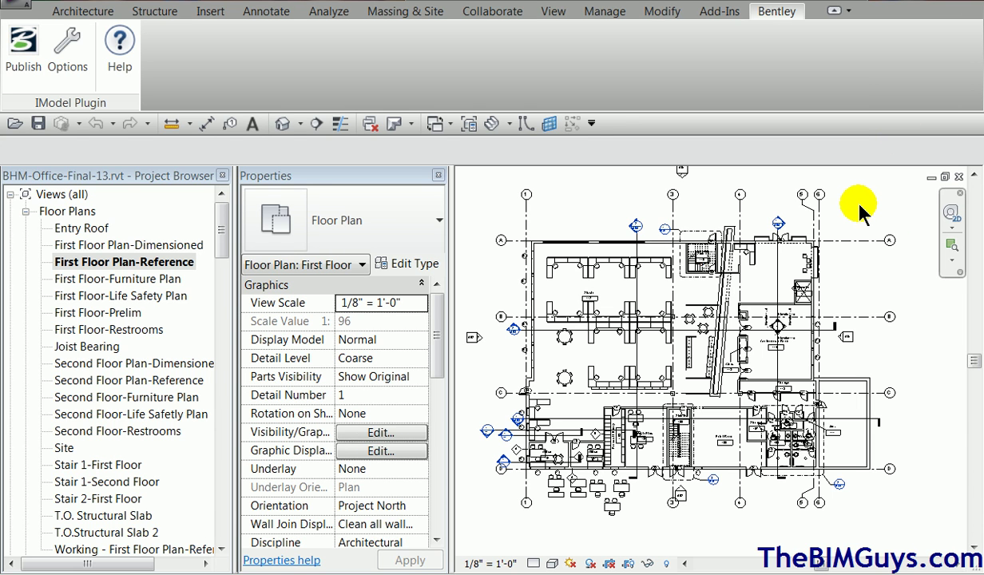
left_click(83, 12)
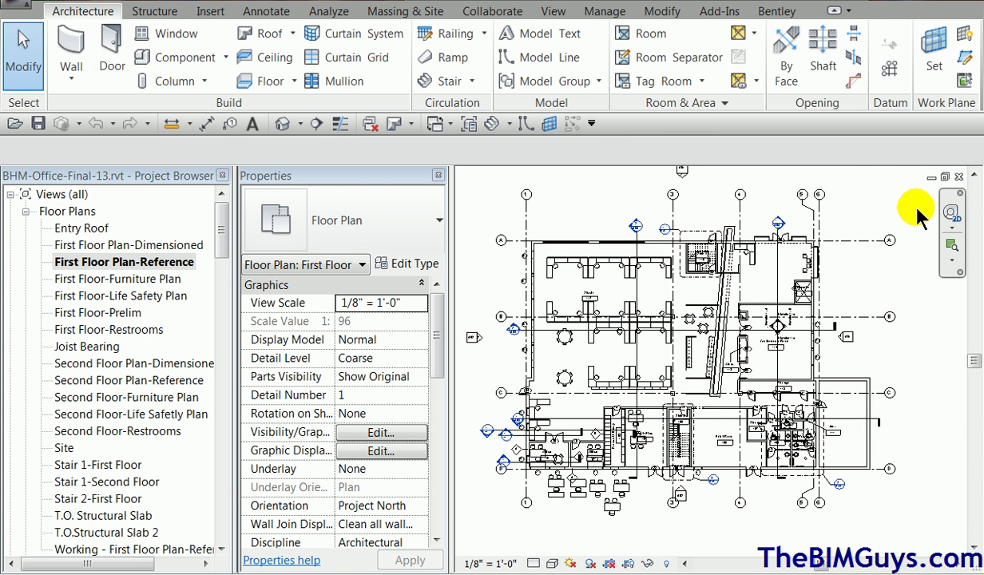
double_click(95, 14)
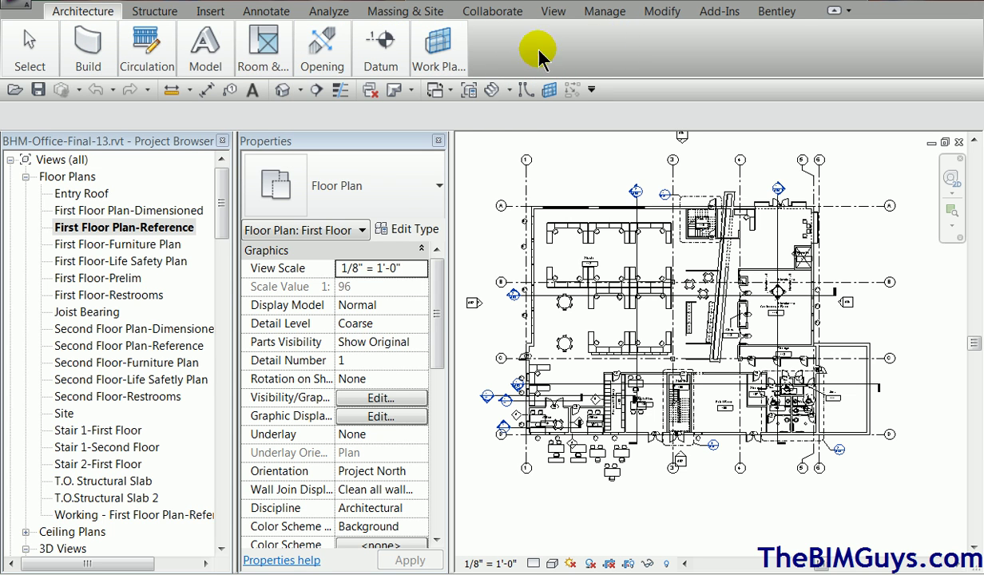
double_click(90, 12)
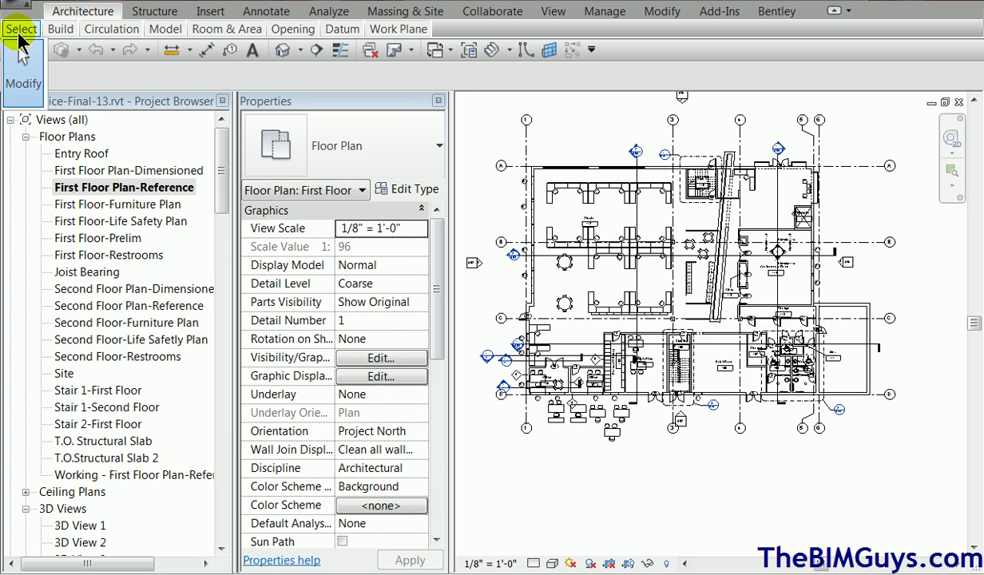
mouse_move(5, 28)
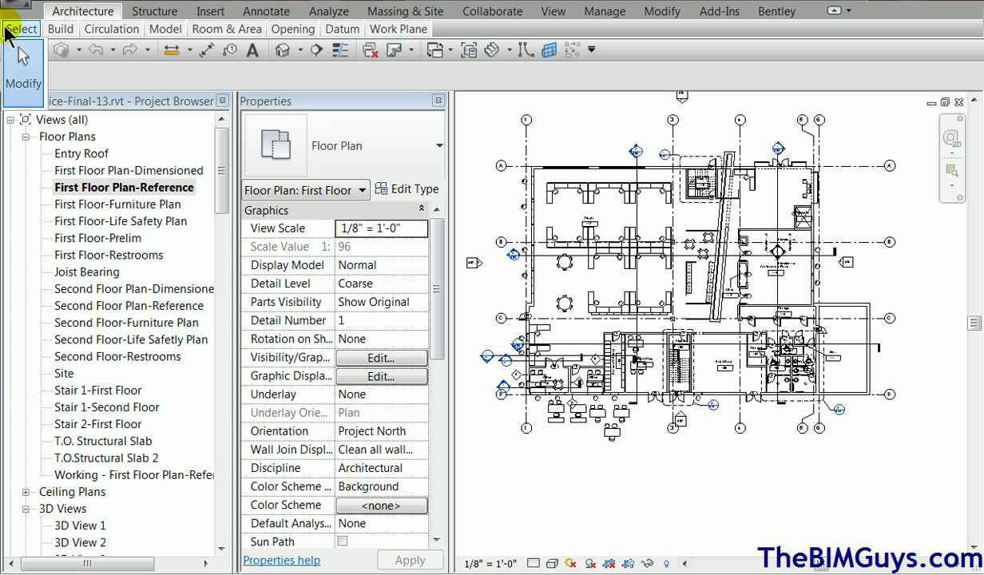
double_click(95, 12)
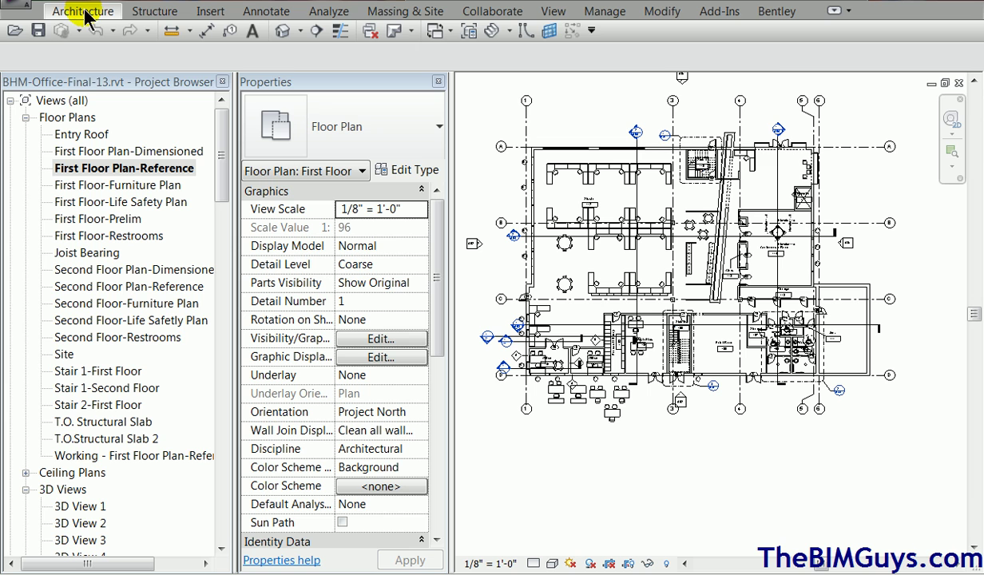
double_click(85, 13)
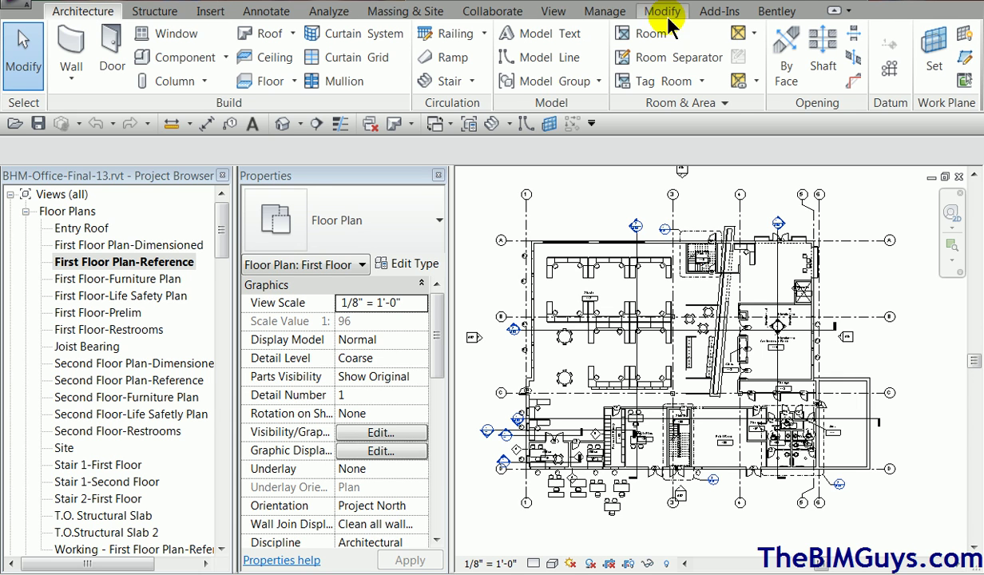
left_click(850, 11)
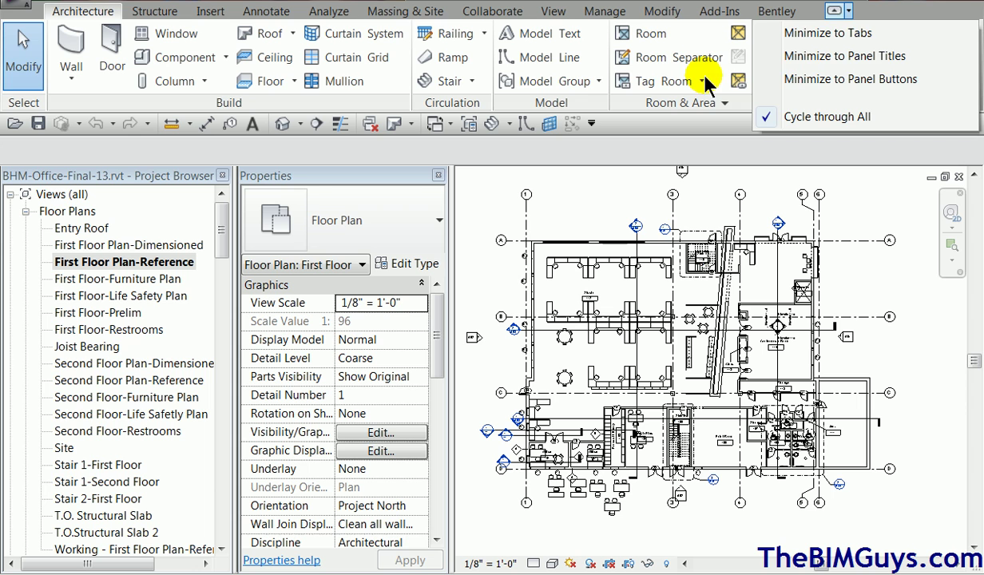
left_click(815, 34)
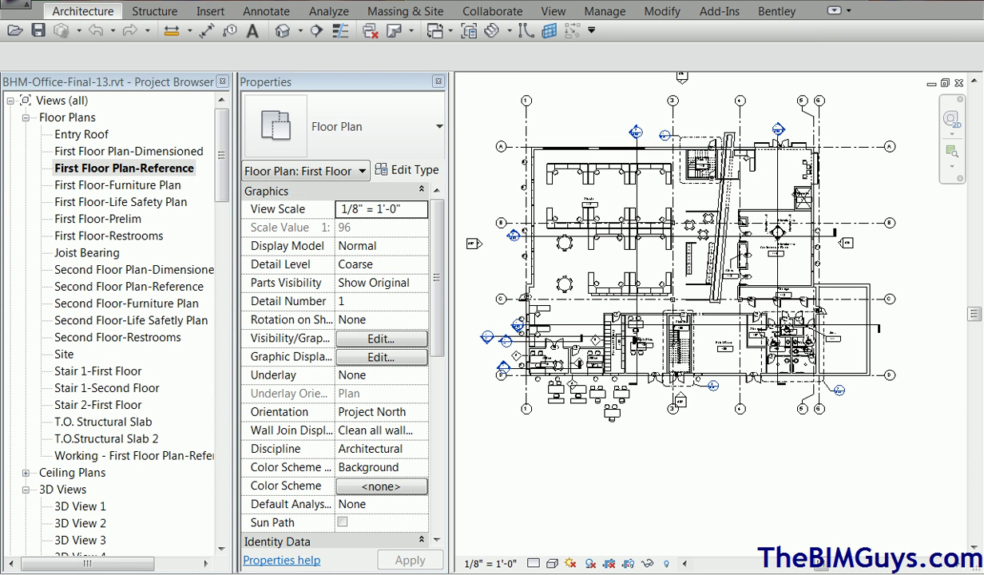
double_click(84, 11)
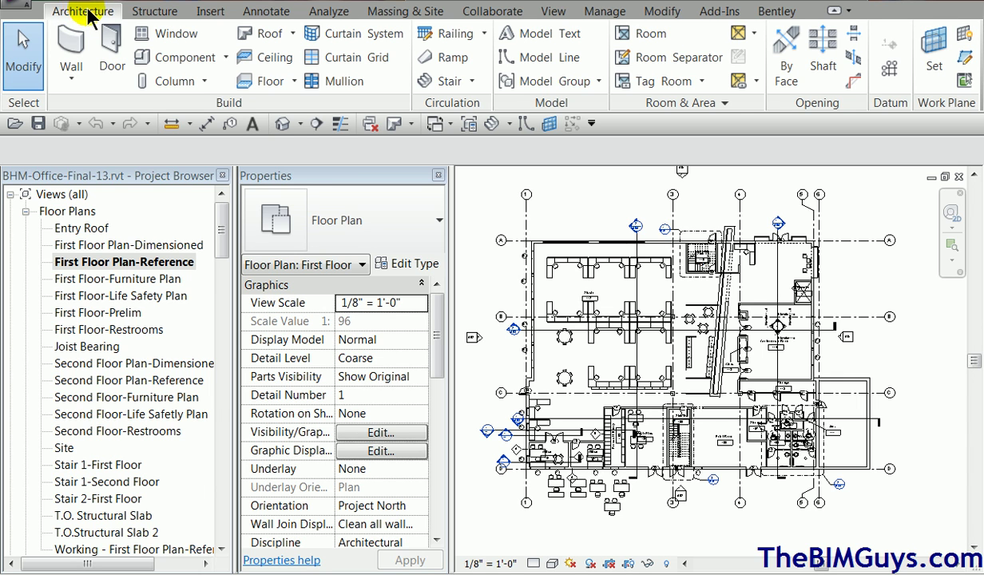
left_click_drag(80, 12, 299, 12)
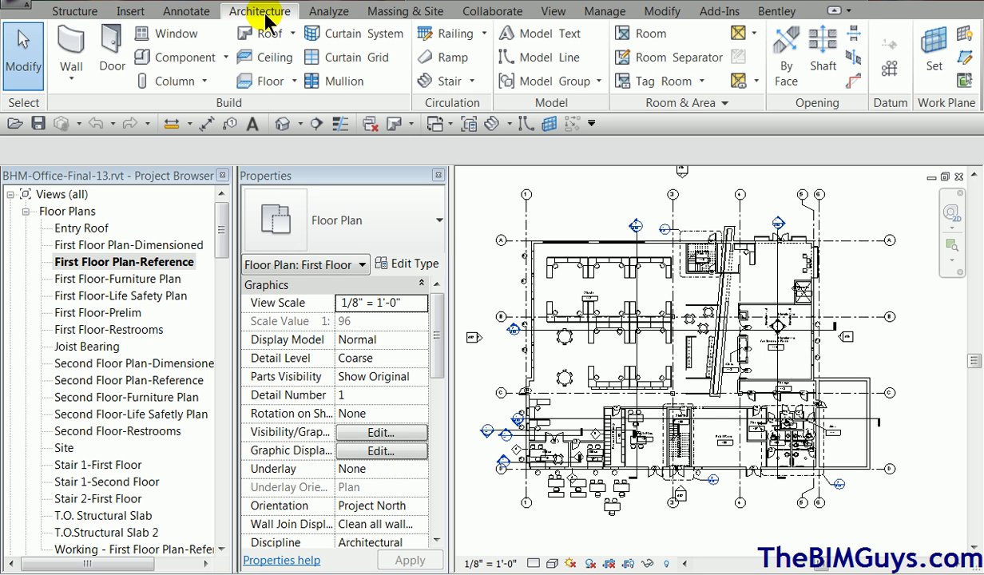
left_click_drag(266, 19, 25, 14)
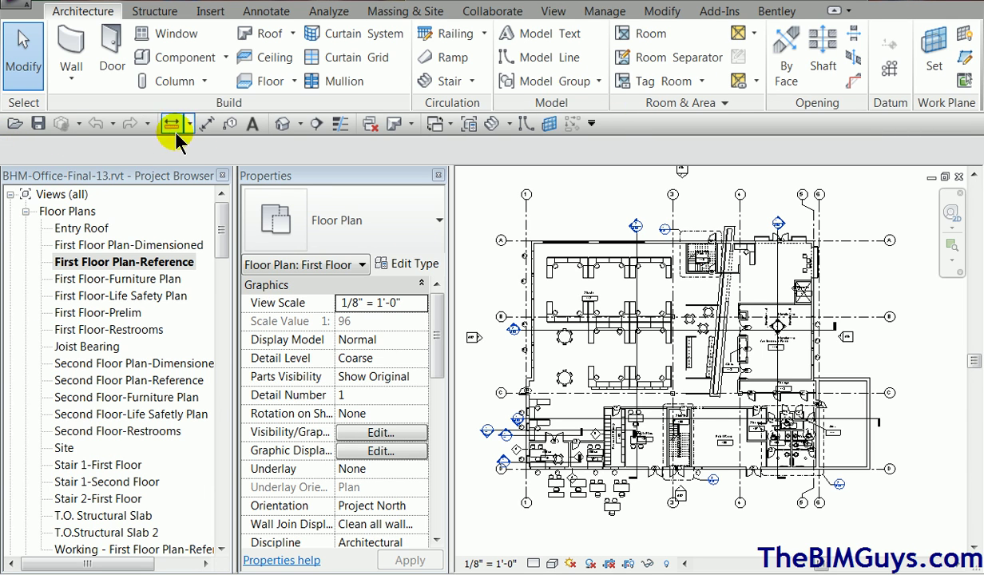
Step: Choose Show Quick Access Toolbar above the Ribbon from a toolbar command's context menu
right_click(627, 134)
left_click(574, 124)
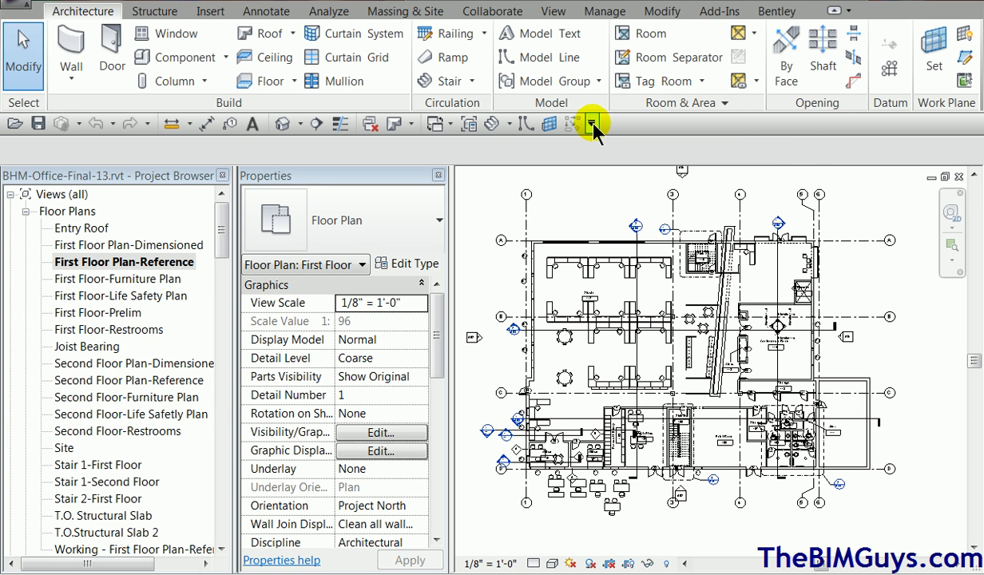
left_click(592, 124)
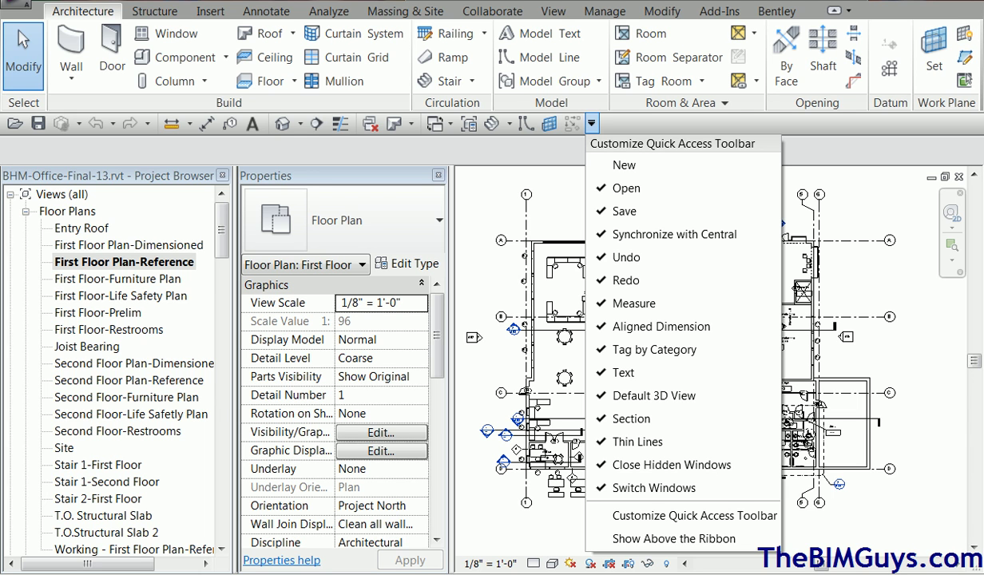
right_click(369, 125)
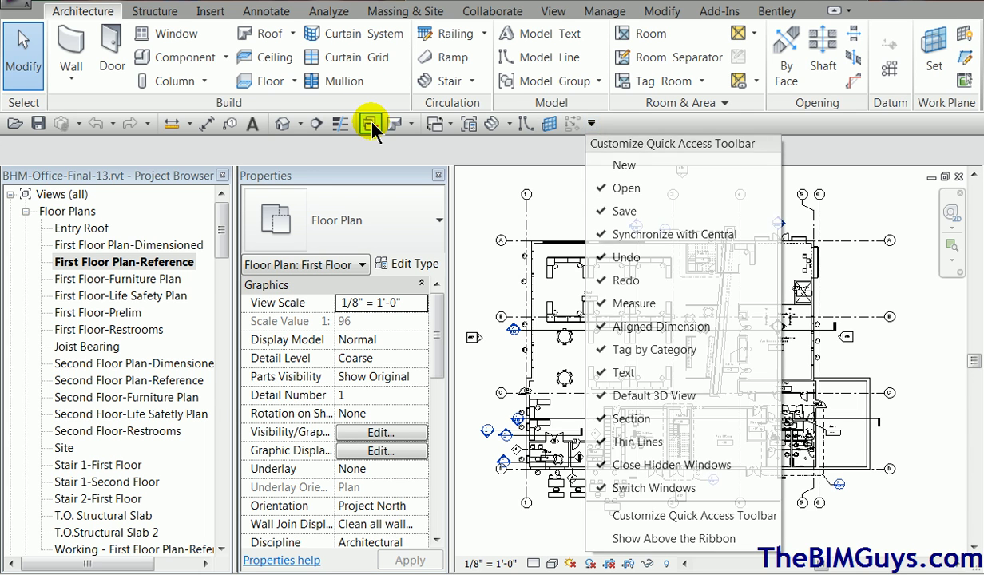
right_click(372, 125)
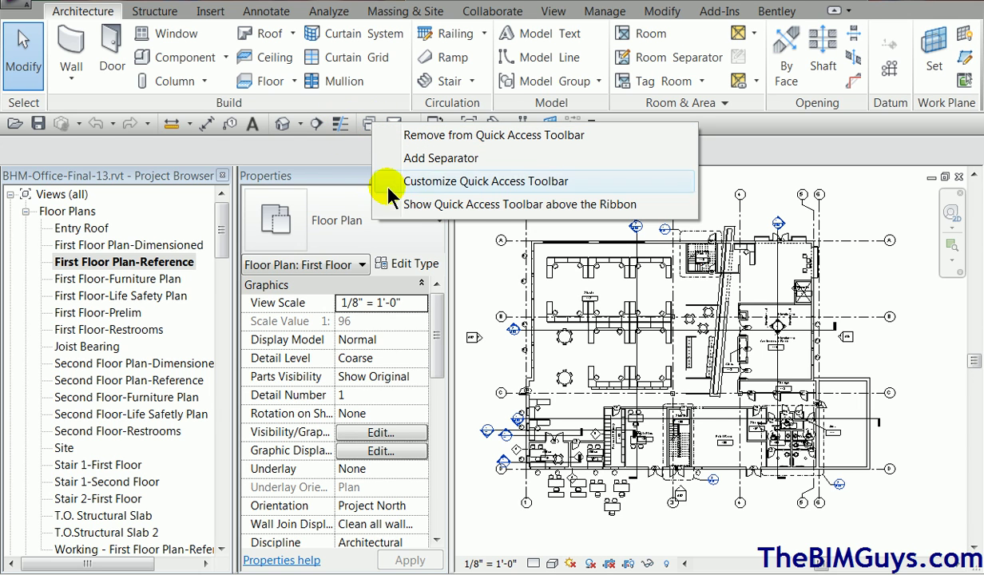
left_click(537, 206)
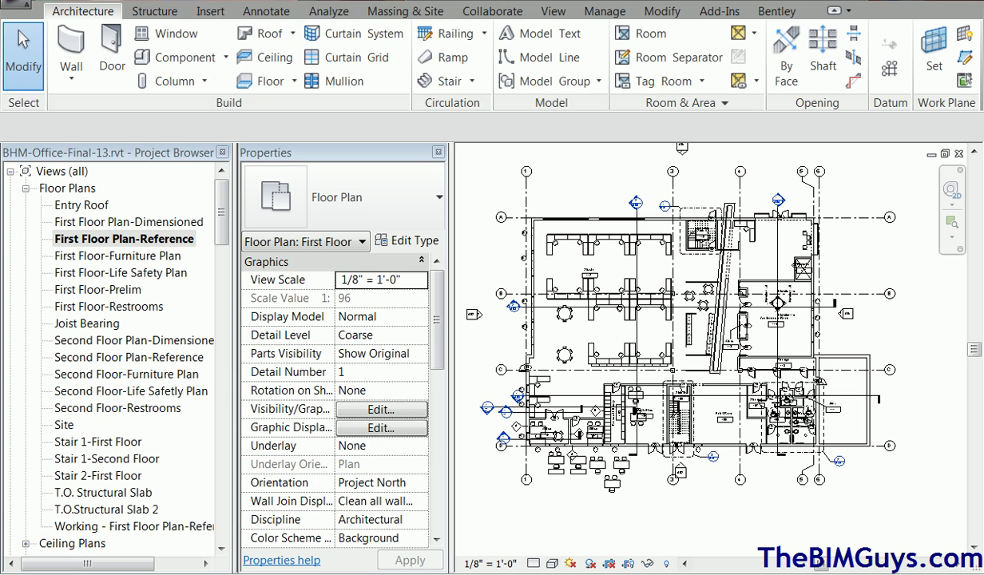
Step: Choose Show Quick Access Toolbar below the Ribbon from the title-bar toolbar's context menu
right_click(244, 1)
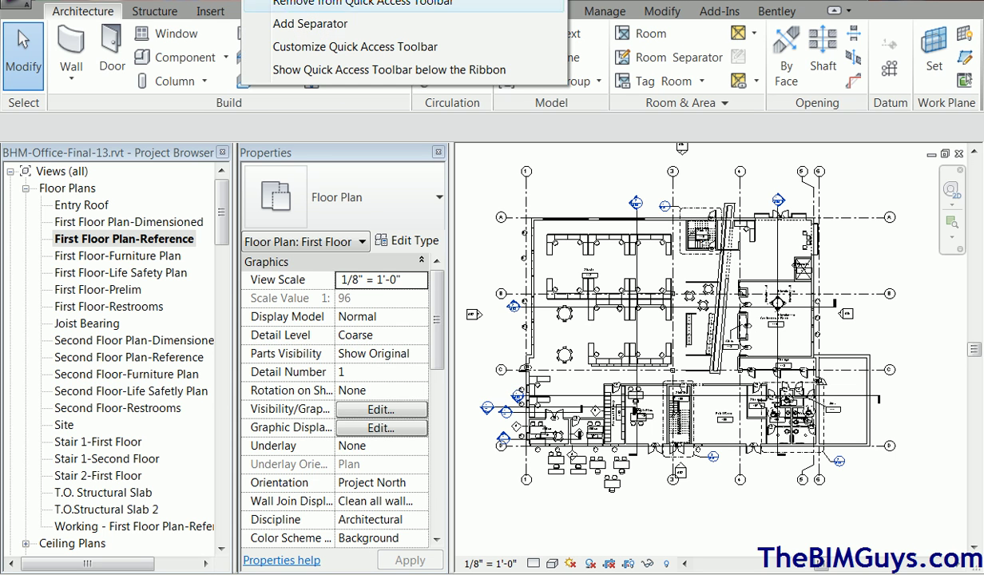
left_click(319, 75)
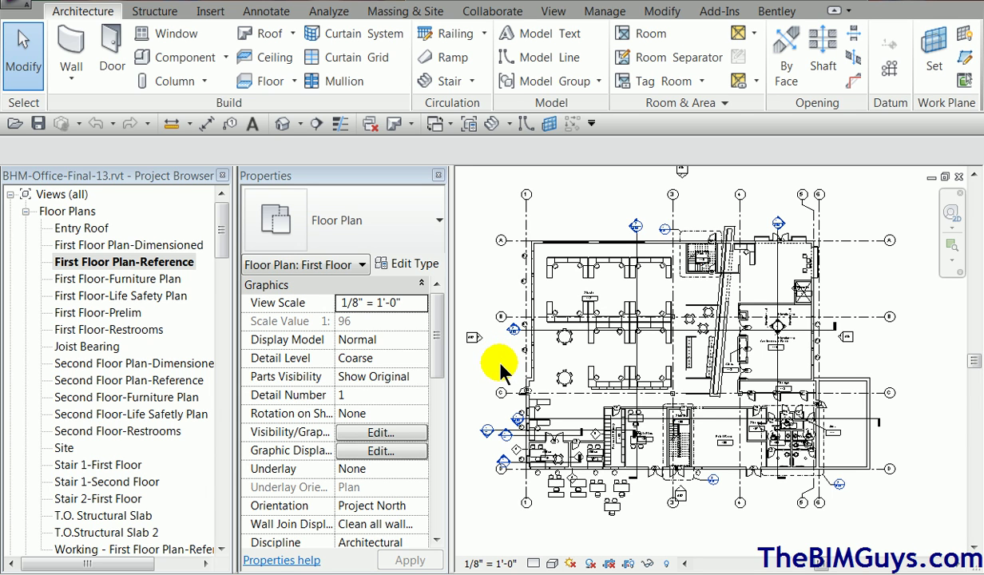
Step: Add the Mullion and Curtain Grid commands to the Quick Access Toolbar
left_click(268, 13)
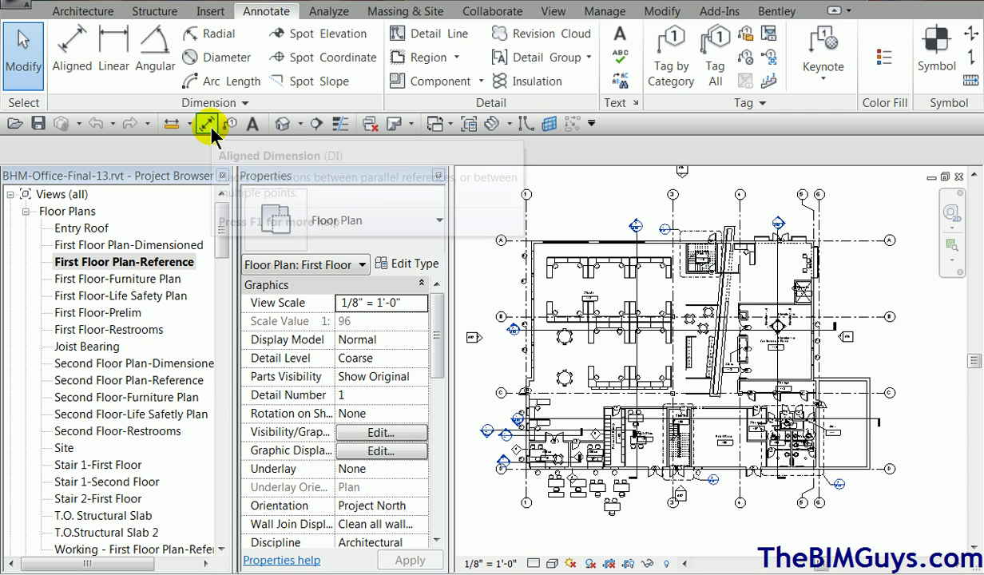
left_click(83, 12)
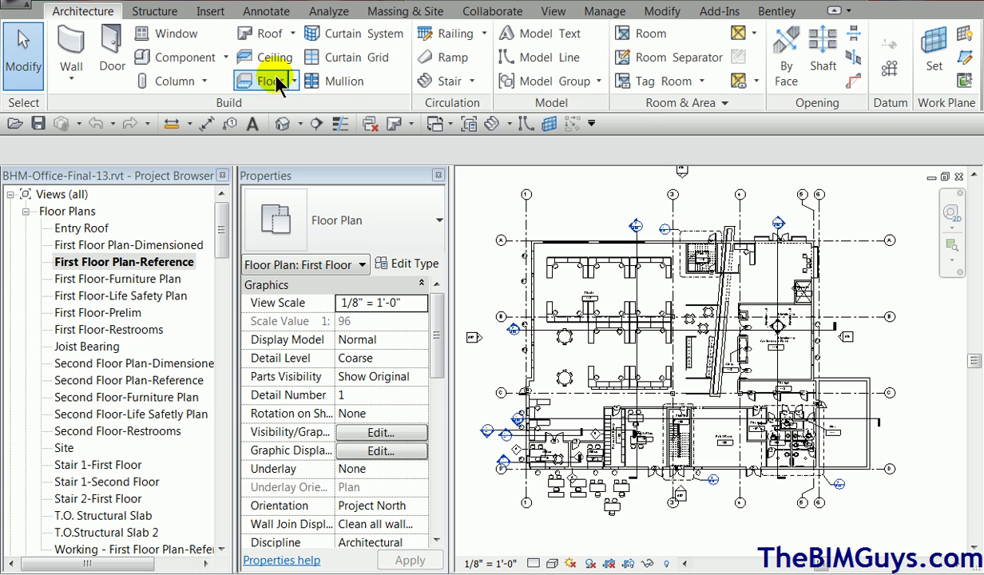
right_click(345, 83)
left_click(387, 97)
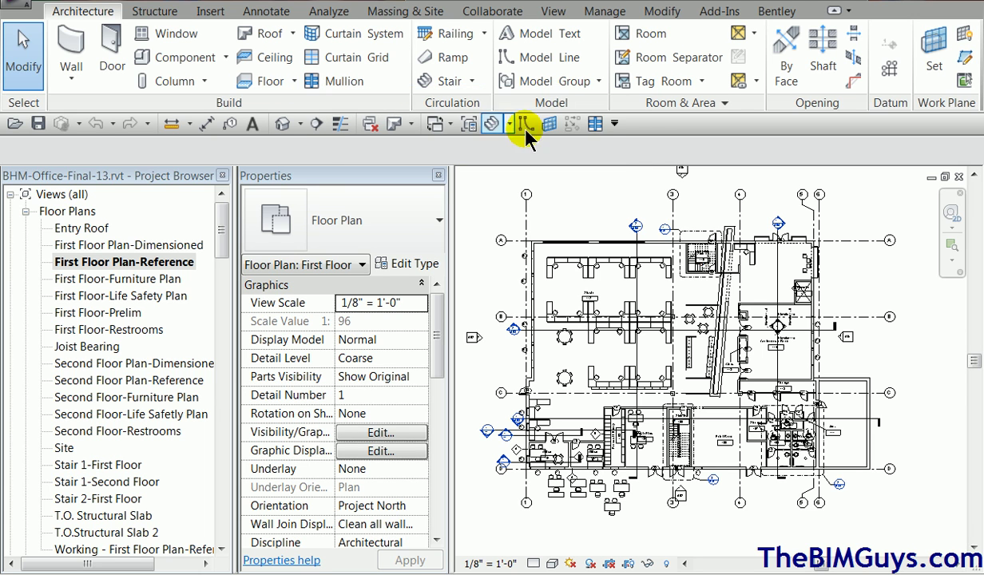
right_click(339, 60)
left_click(361, 80)
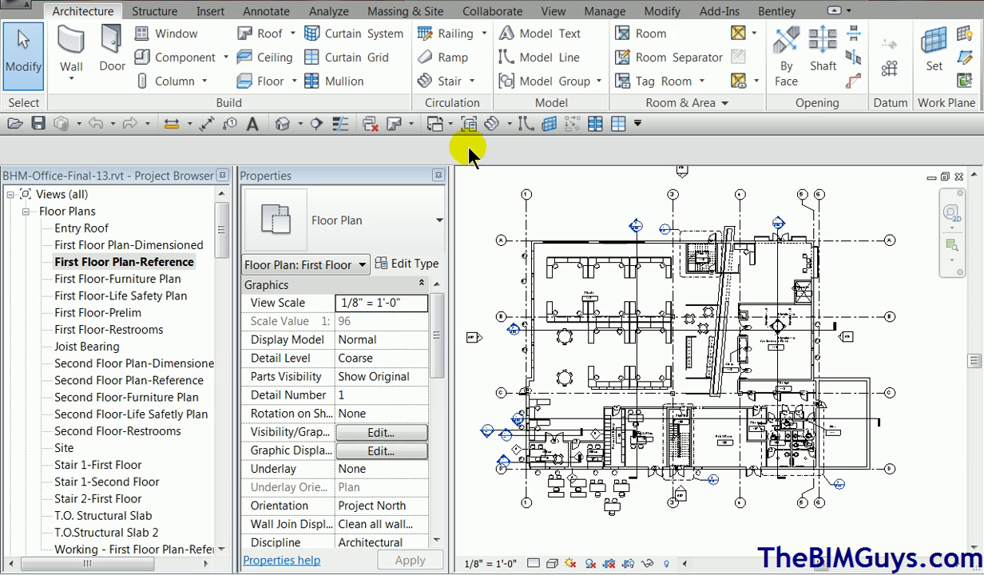
Step: Add Room, Room Separator and Tag Room to the toolbar, then show the Massing & Site tools
right_click(654, 33)
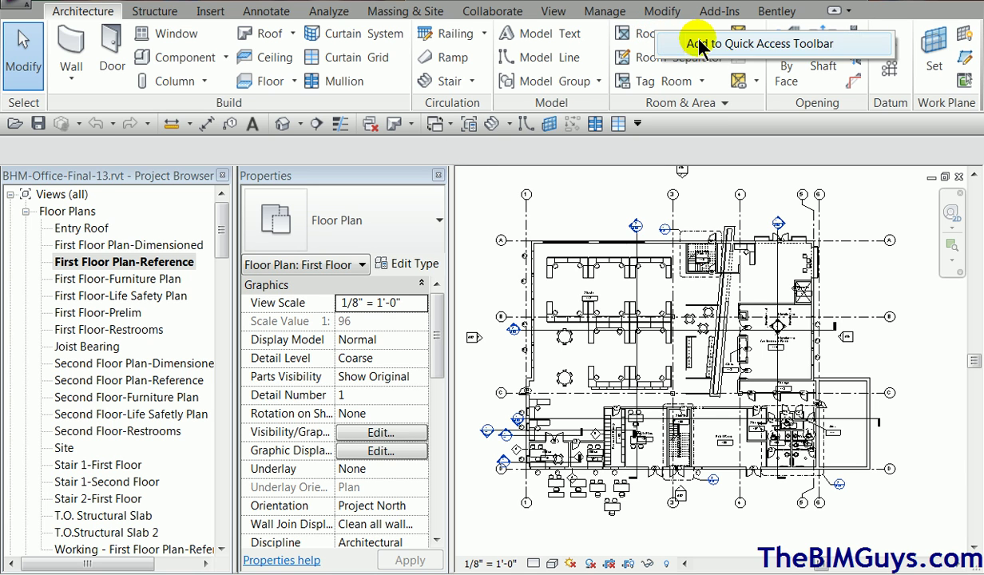
left_click(700, 46)
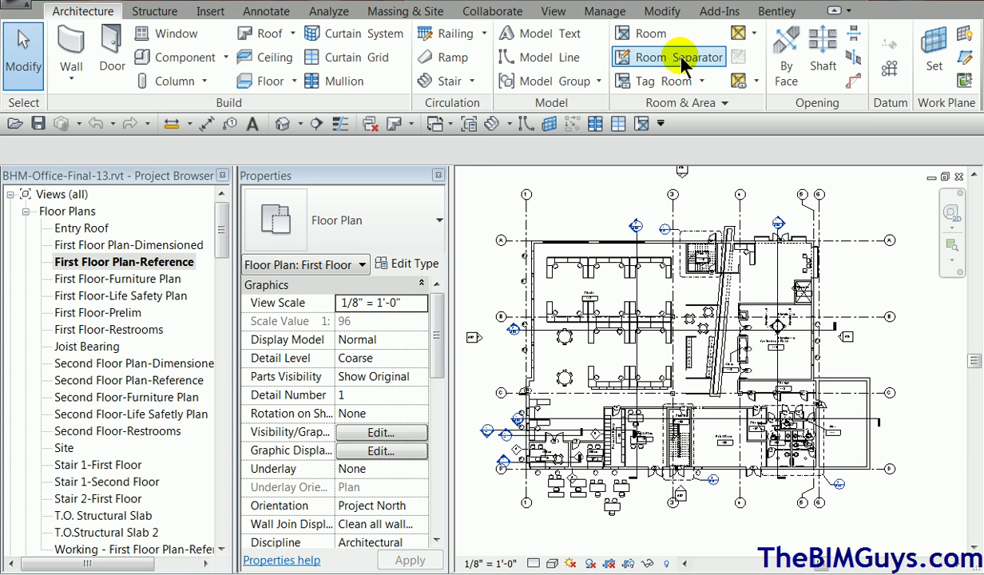
right_click(687, 57)
left_click(700, 70)
right_click(672, 80)
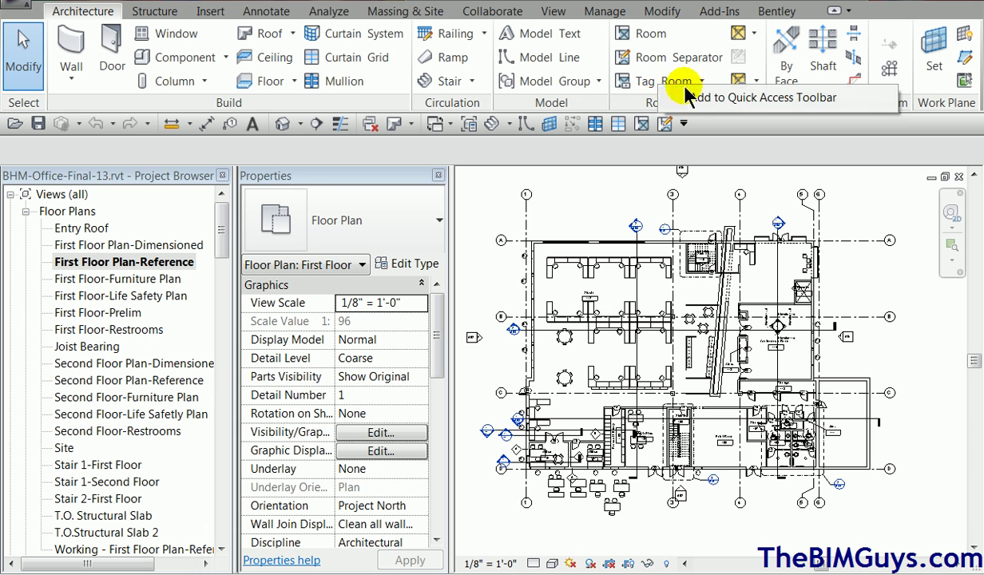
left_click(699, 94)
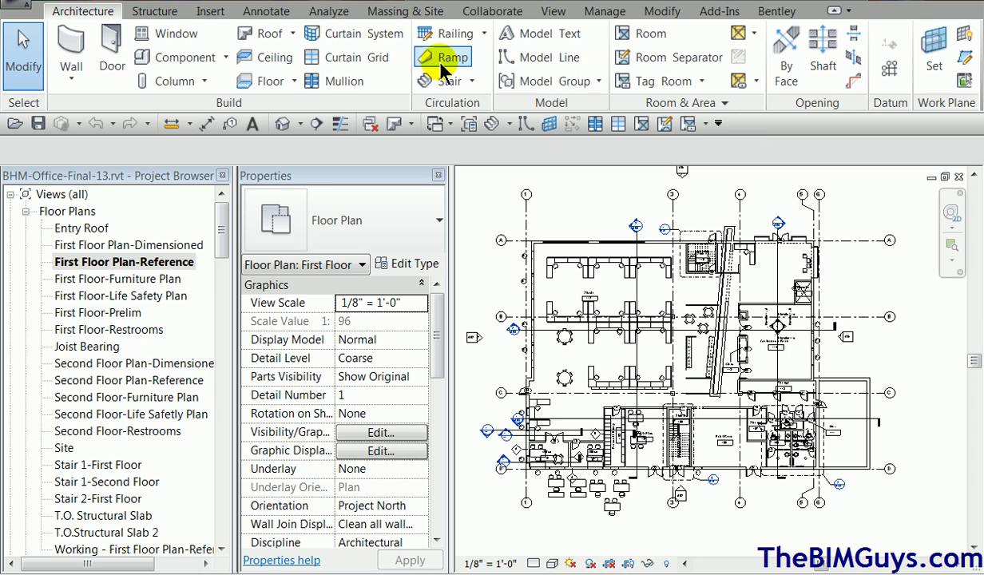
left_click(400, 18)
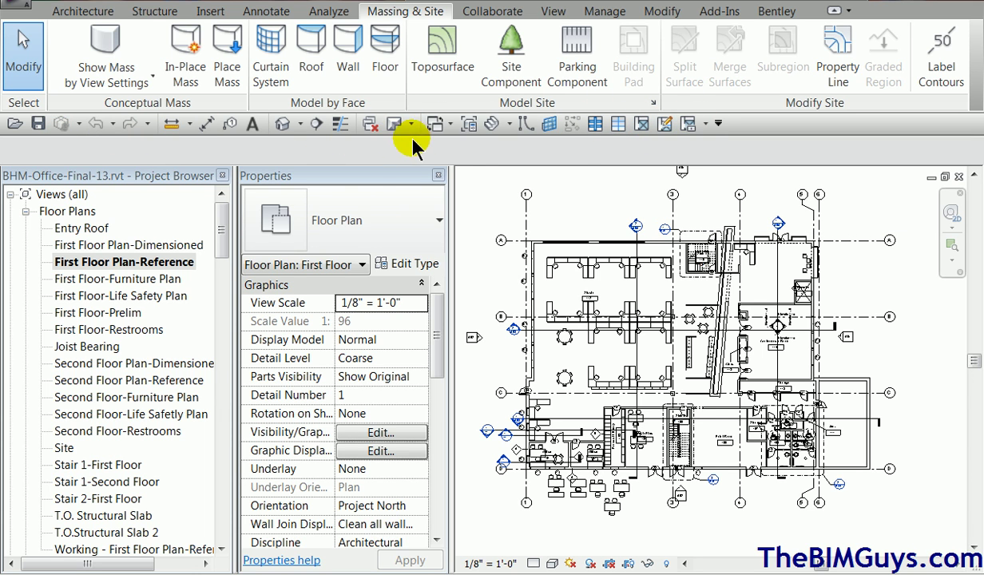
right_click(469, 125)
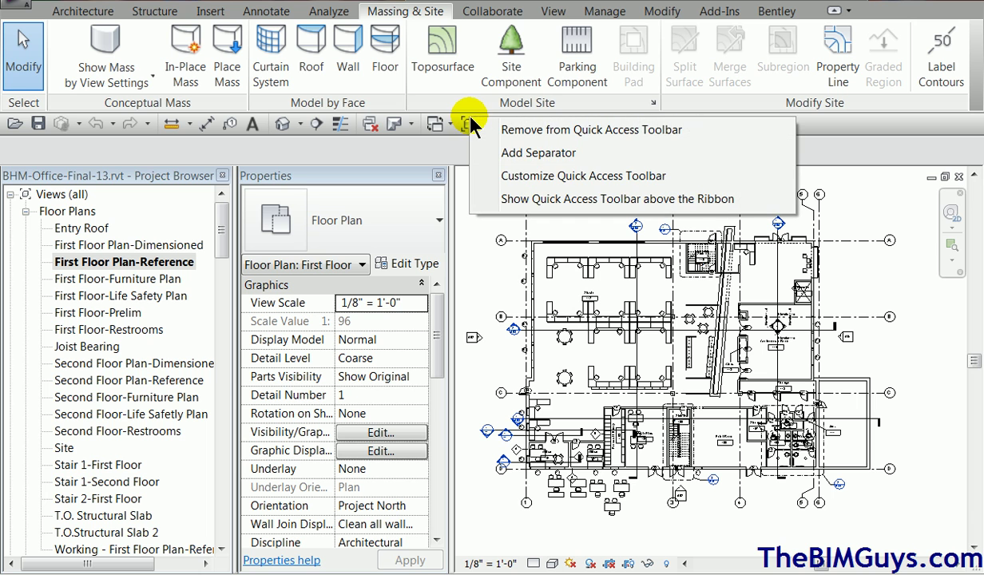
Step: In Customize Quick Access Toolbar, add a separator between Curtain Grid and Room, then confirm with OK
left_click(574, 177)
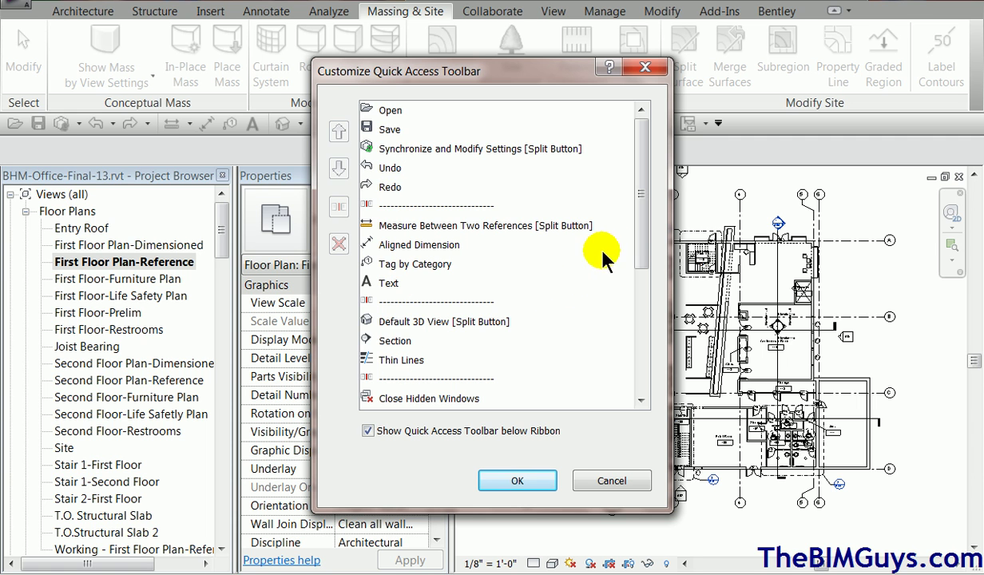
left_click_drag(638, 241, 659, 401)
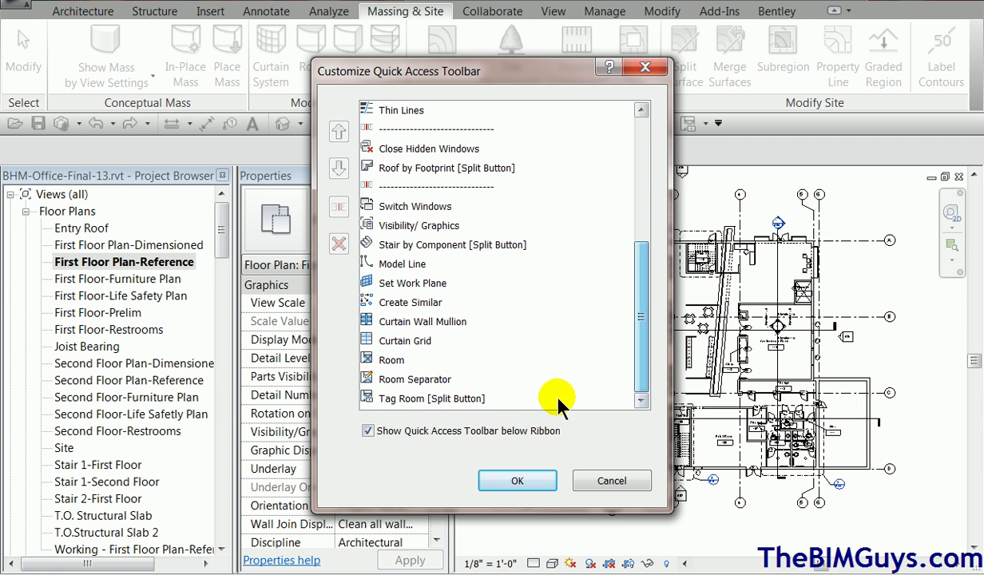
left_click(379, 360)
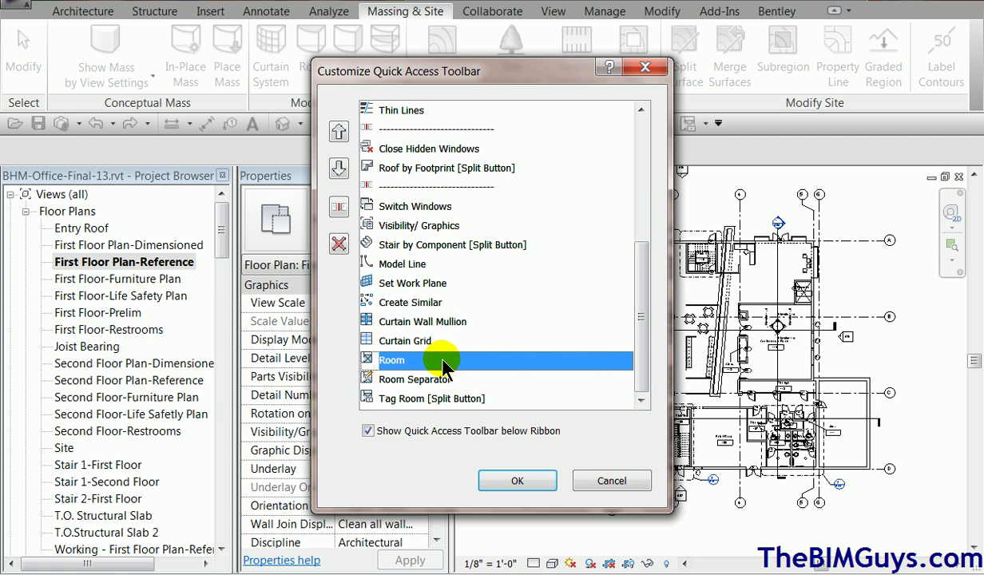
left_click(341, 205)
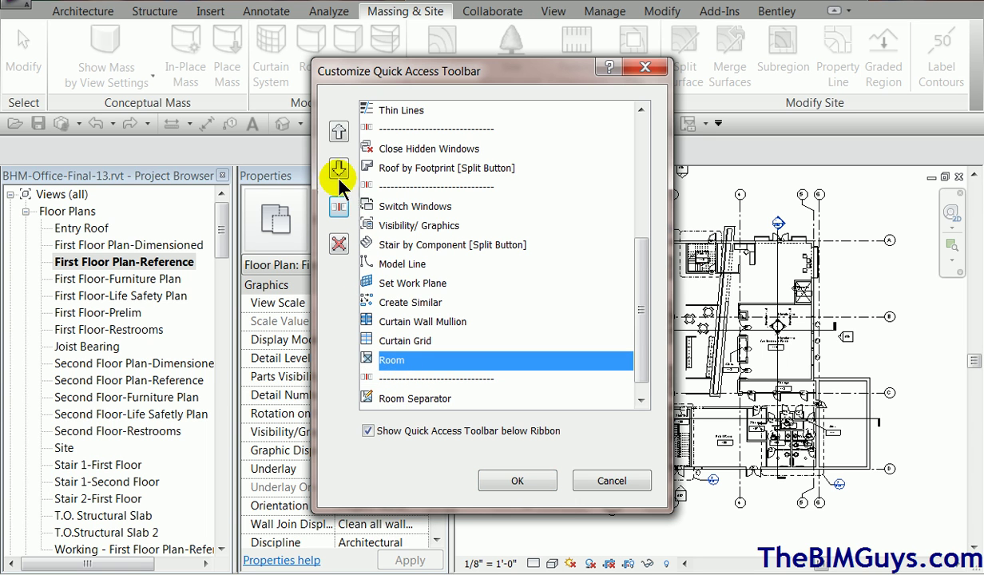
left_click(338, 169)
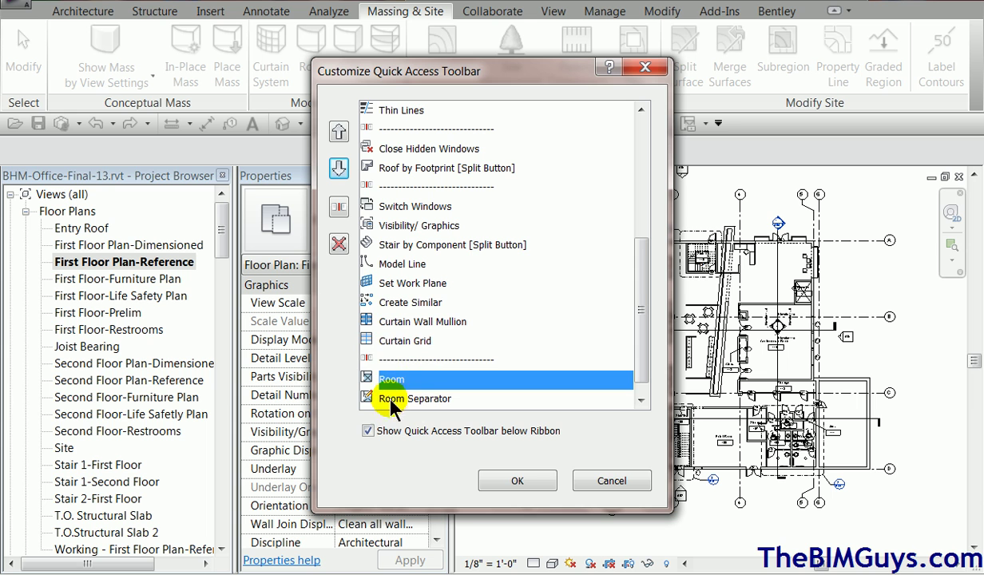
left_click(515, 482)
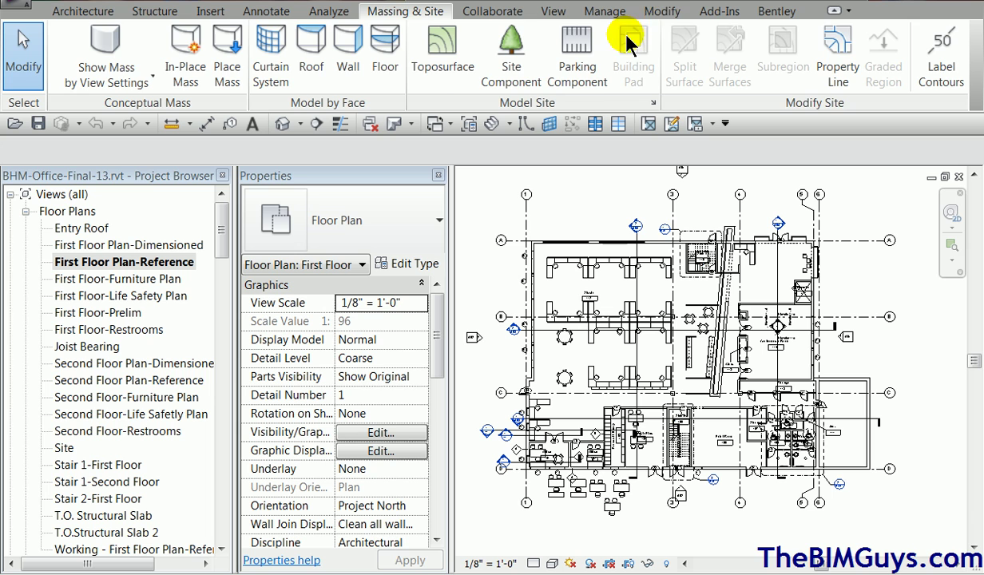
Step: Add the Modify tab's Align command to the Quick Access Toolbar
left_click(661, 13)
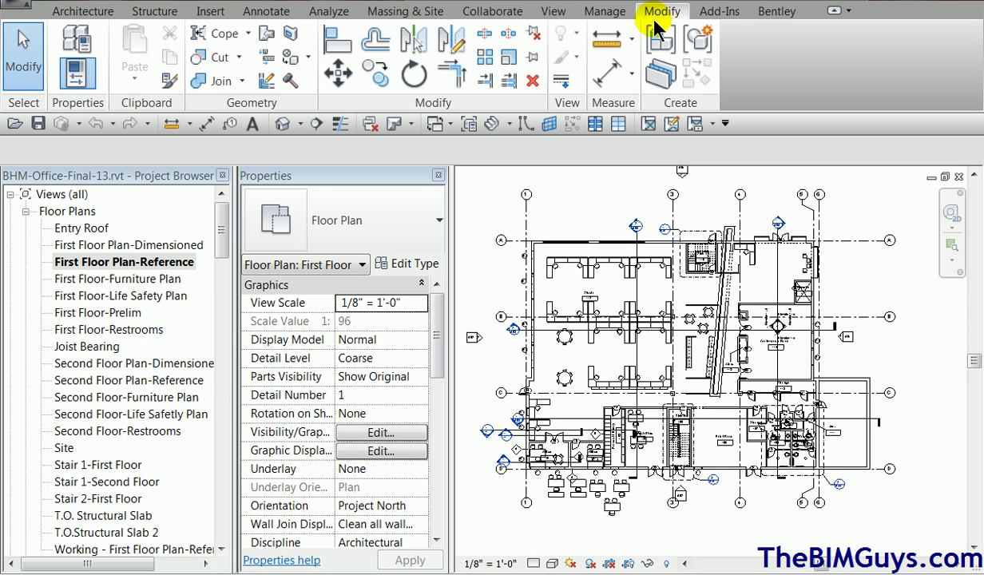
right_click(342, 43)
left_click(375, 50)
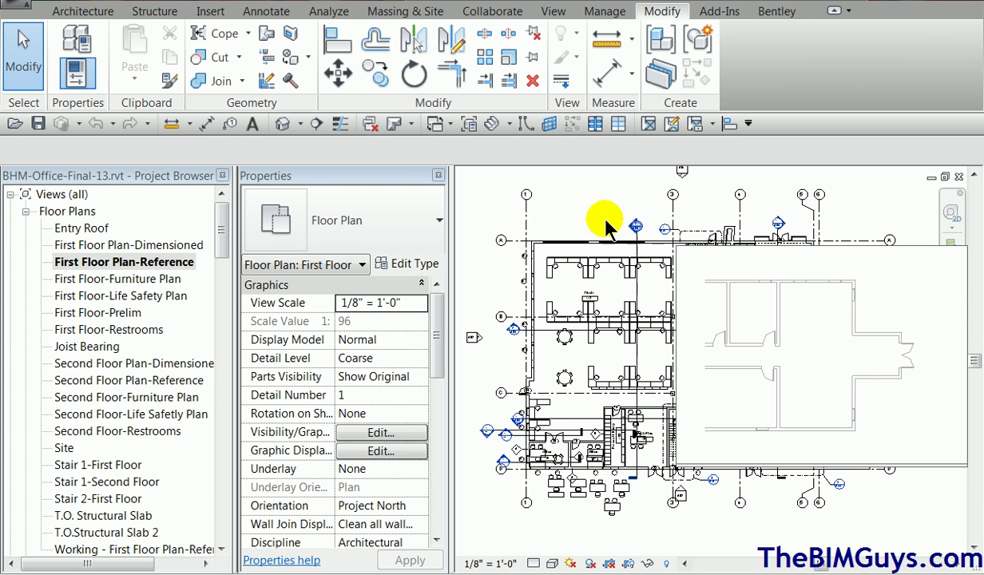
Step: Pan the floor plan to confirm the blank overlay is stuck, then launch Task Manager with Ctrl+Shift+Esc
scroll(596, 209, "down", 1)
middle_click_drag(597, 209, 630, 281)
scroll(613, 320, "up", 1)
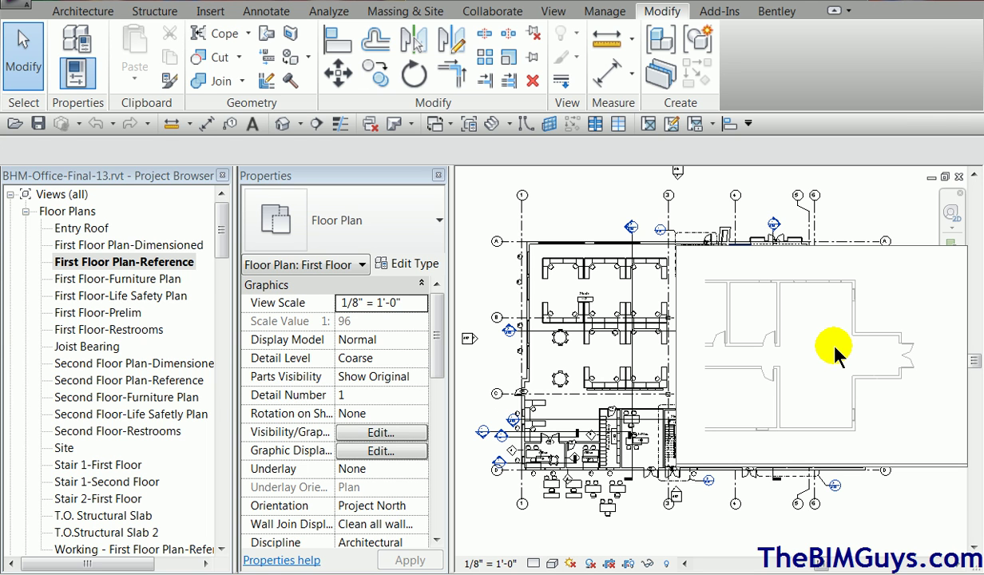
key("ctrl+shift+Escape")
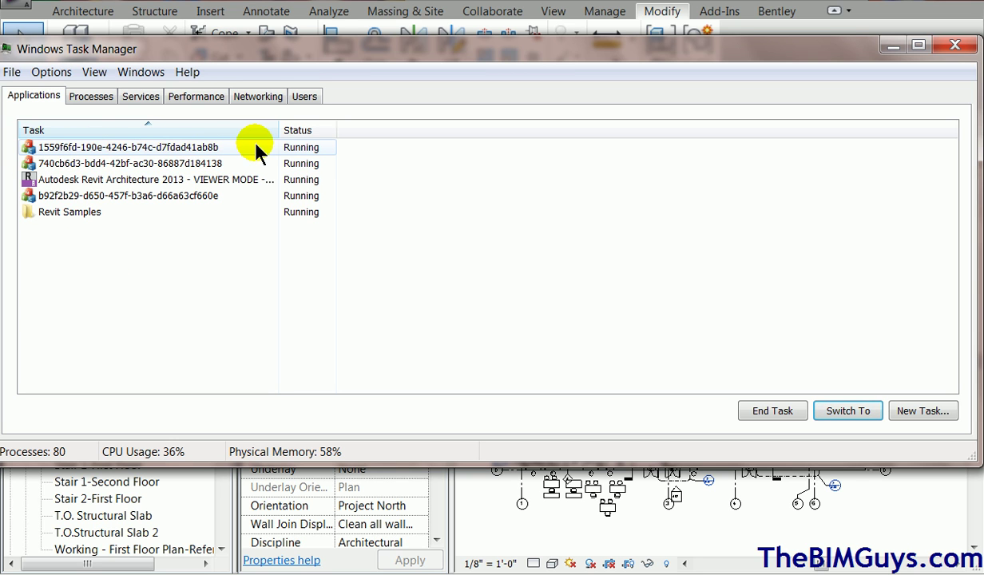
Step: End the three GUID-named tasks on the Applications tab and close Task Manager
left_click(99, 154)
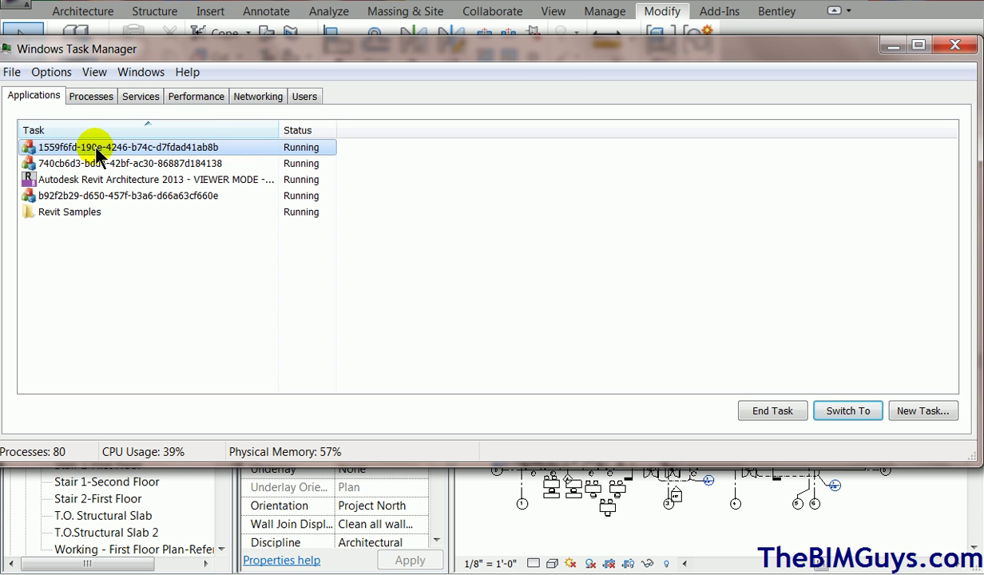
right_click(99, 155)
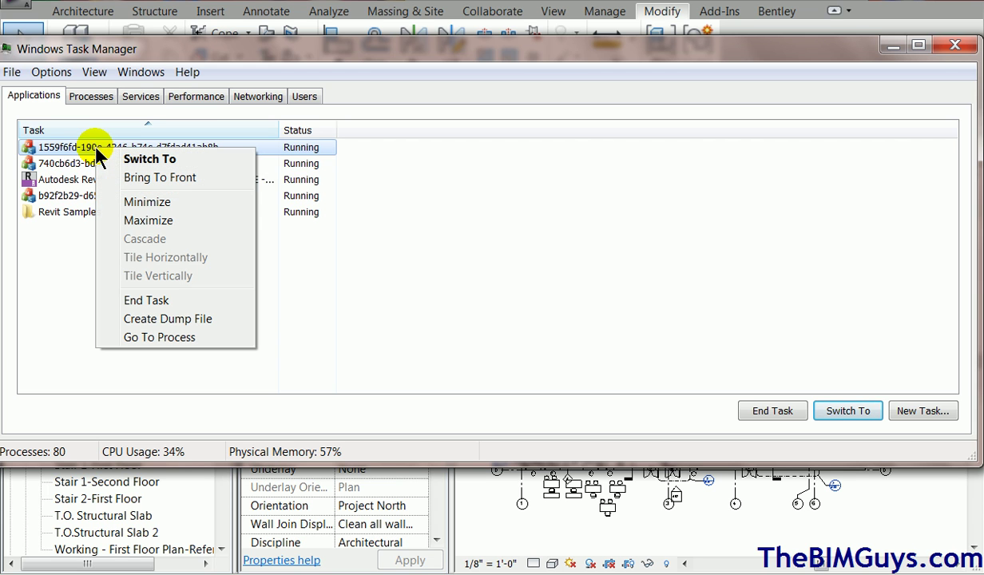
left_click(205, 303)
right_click(140, 149)
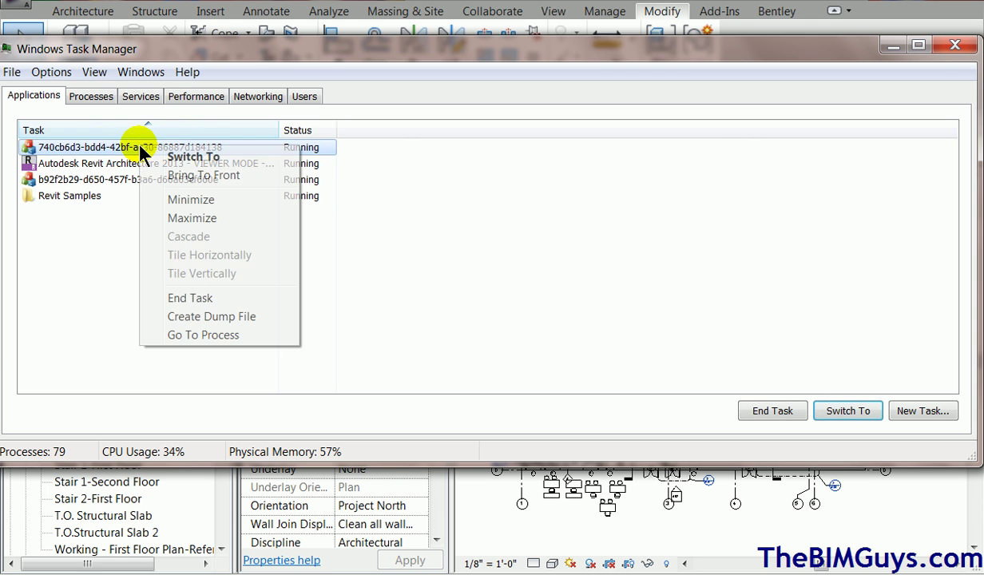
left_click(226, 298)
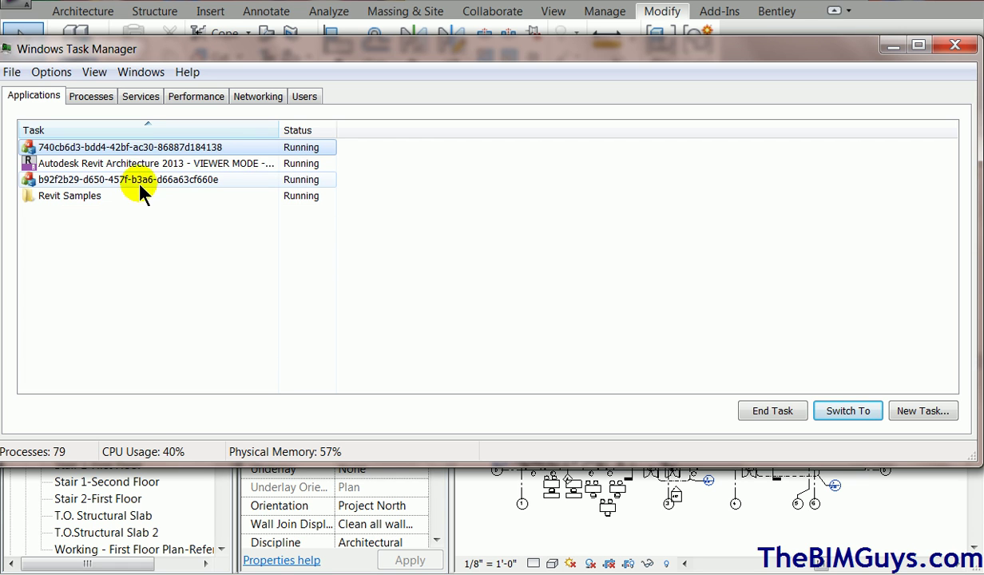
right_click(149, 164)
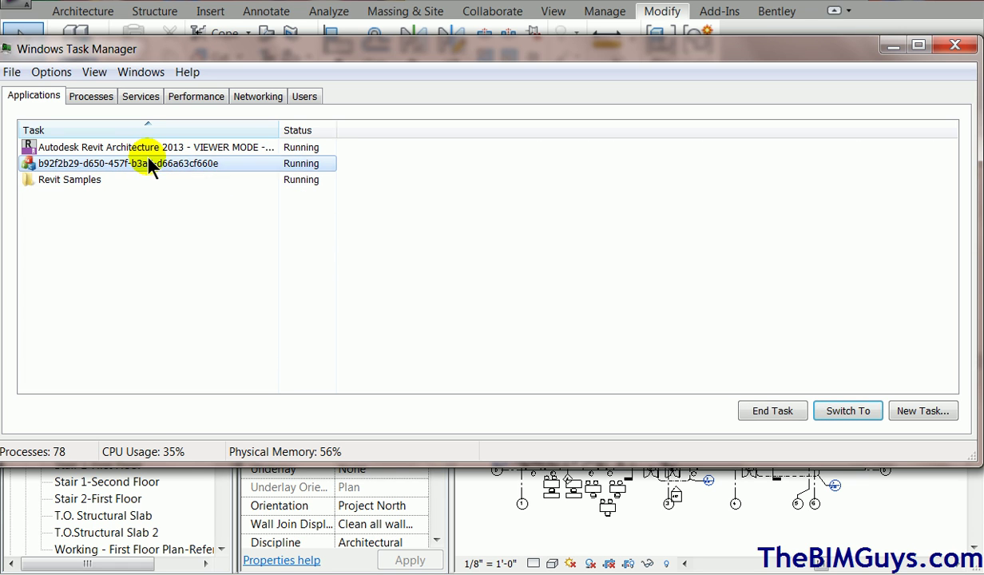
left_click(245, 311)
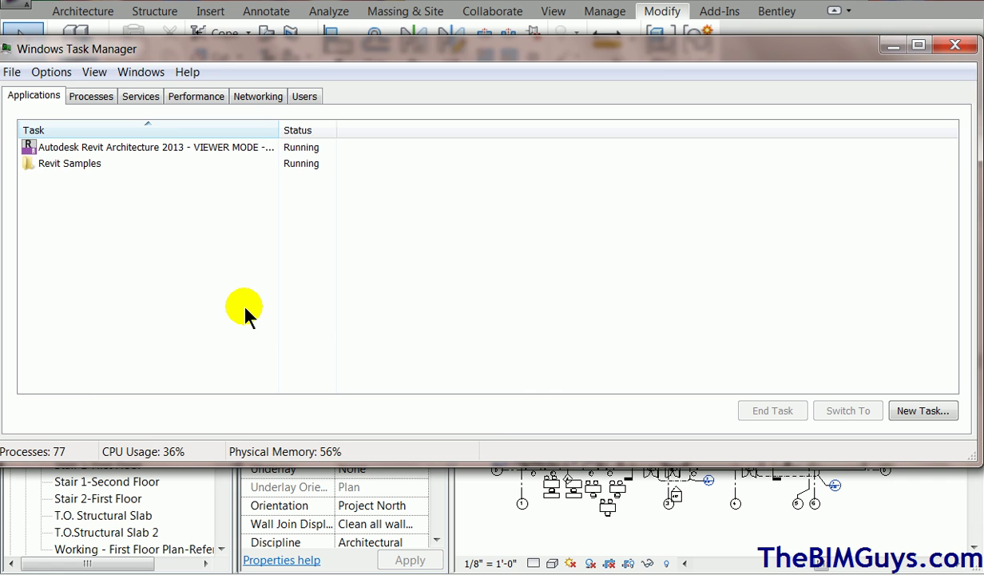
left_click(639, 548)
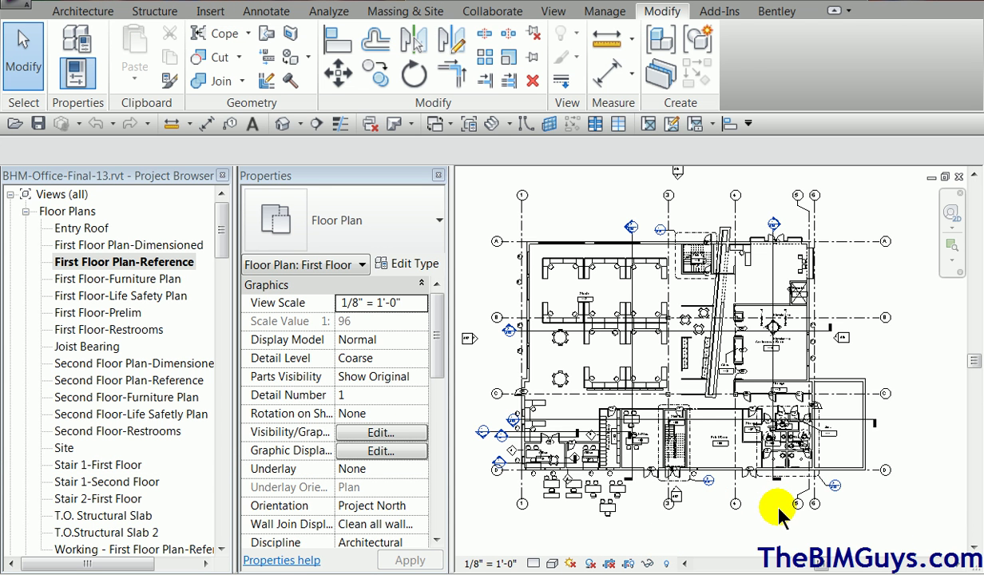
Step: Pan the floor plan back into view and open the Quick Access Toolbar's show/hide command list
scroll(781, 515, "up", 3)
middle_click_drag(773, 509, 830, 527)
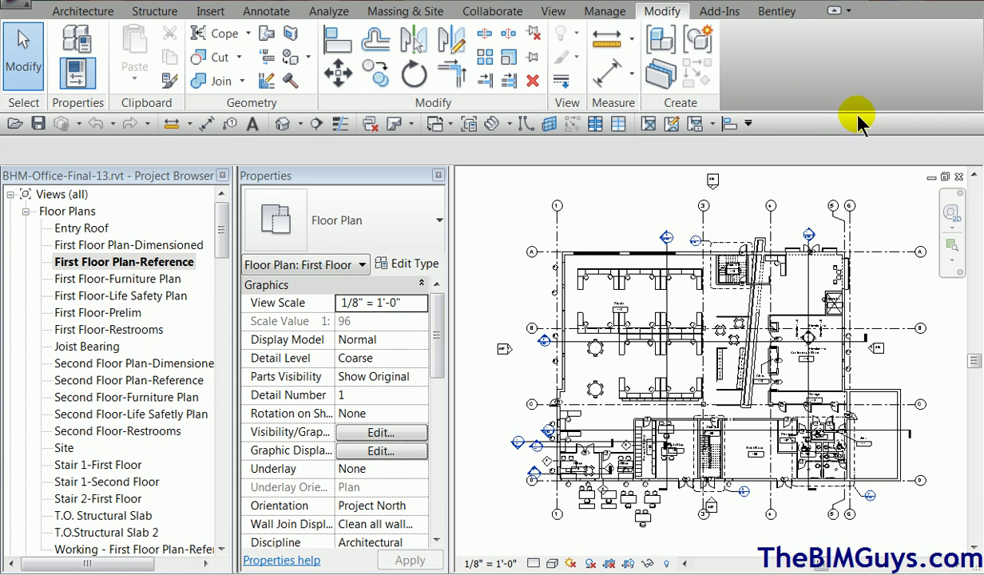
left_click(749, 125)
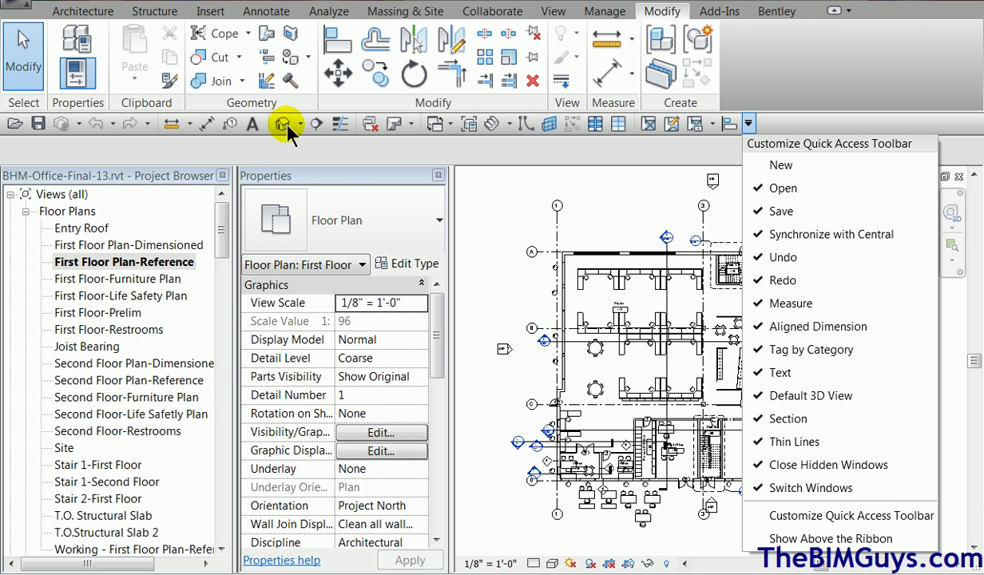
Step: Uncheck Default 3D View in the toolbar list, then check it again to restore it
left_click(823, 403)
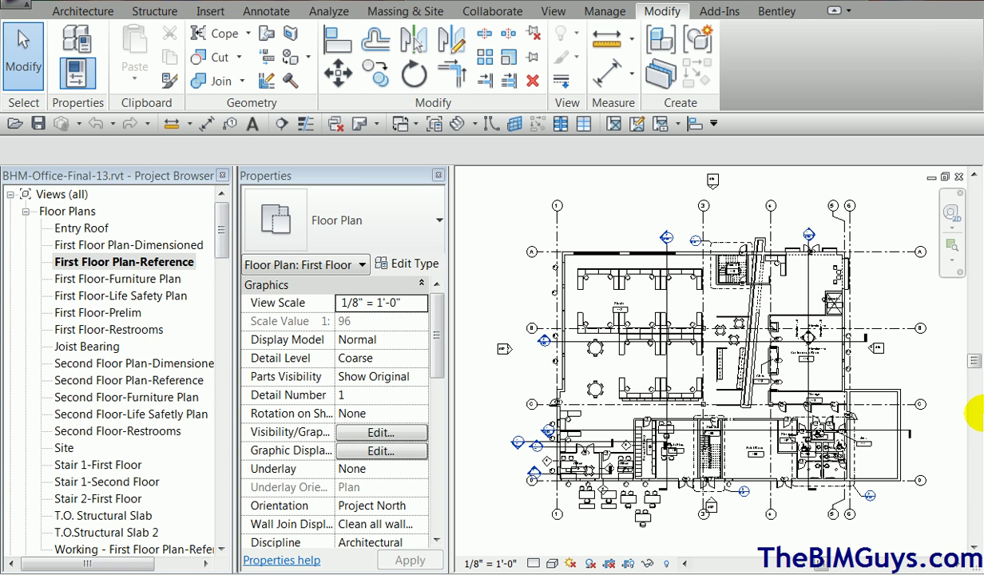
left_click(714, 123)
left_click(765, 396)
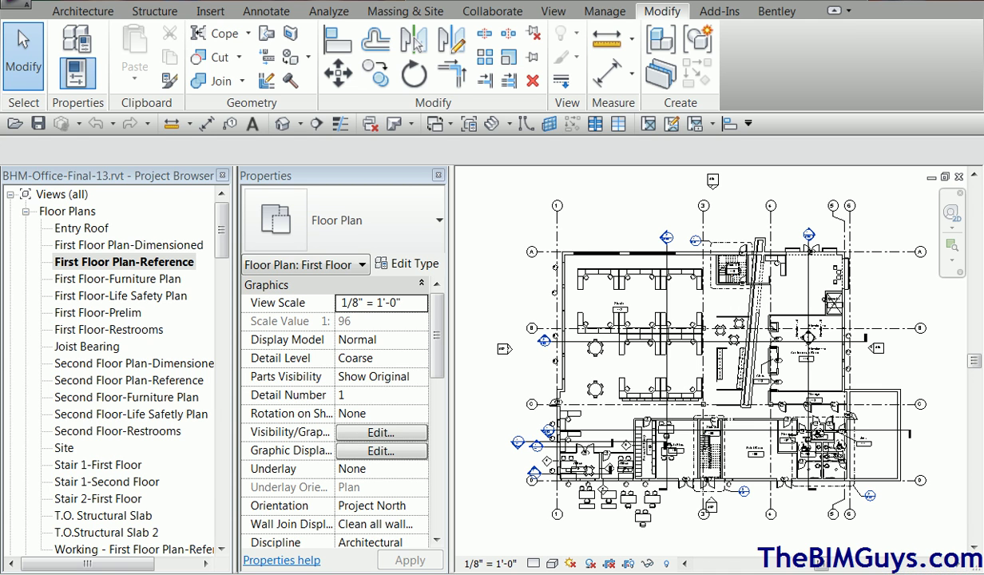
scroll(879, 500, "up", 4)
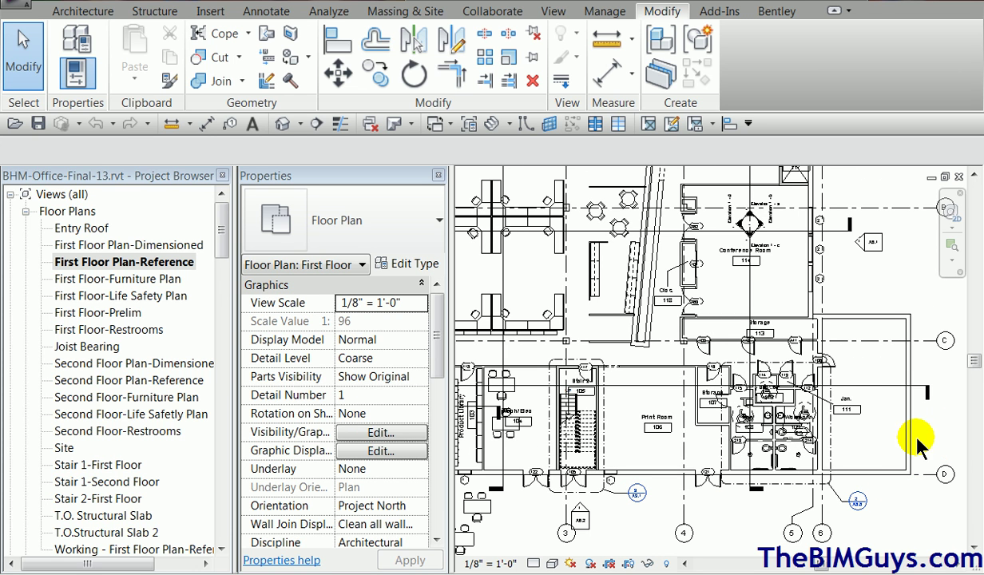
left_click_drag(930, 445, 874, 396)
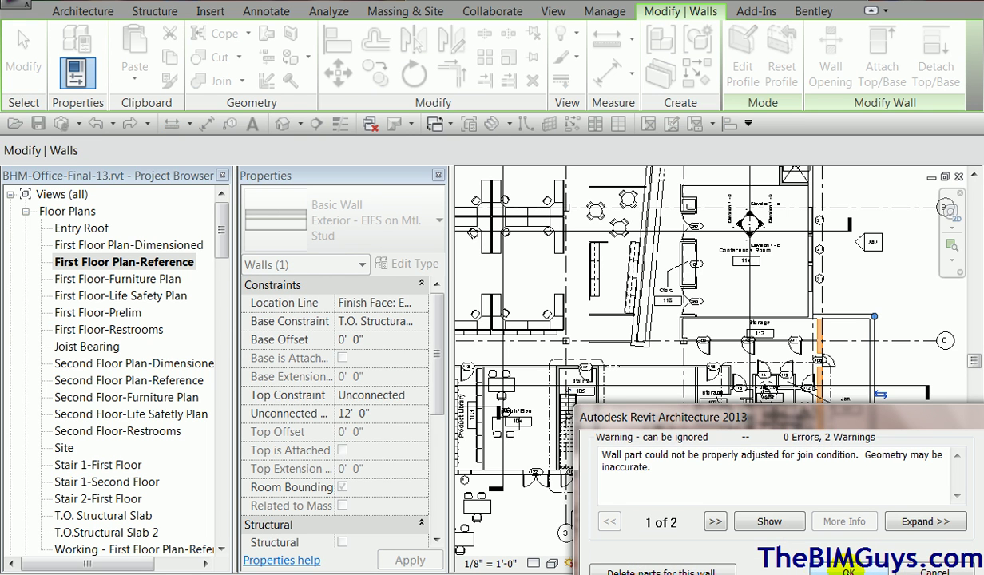
left_click(848, 573)
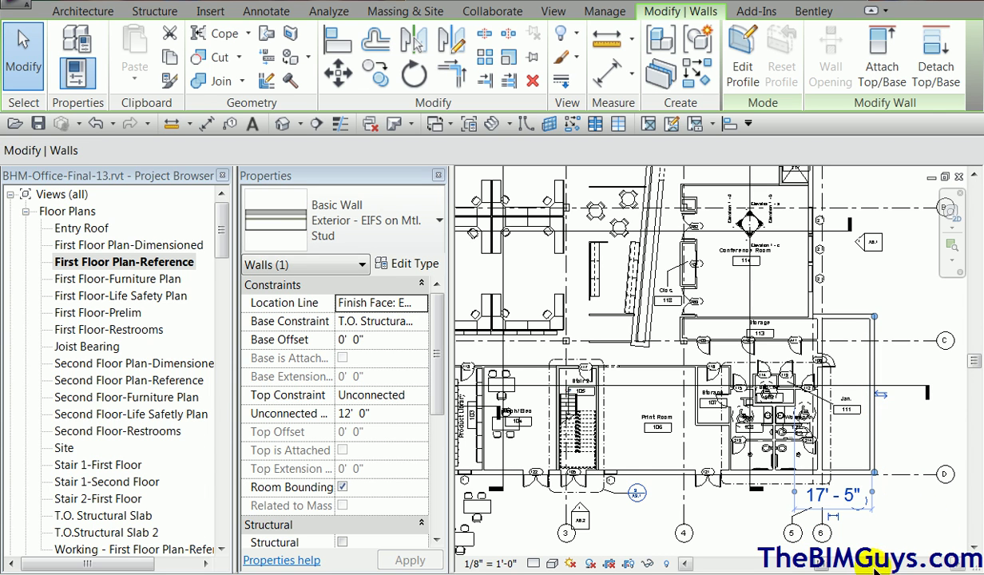
left_click(104, 128)
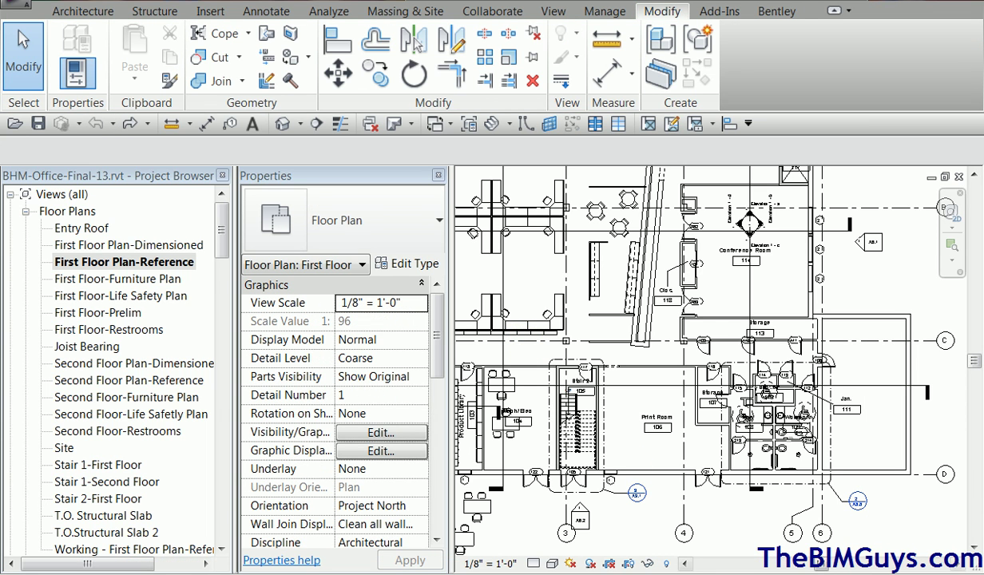
left_click(871, 423)
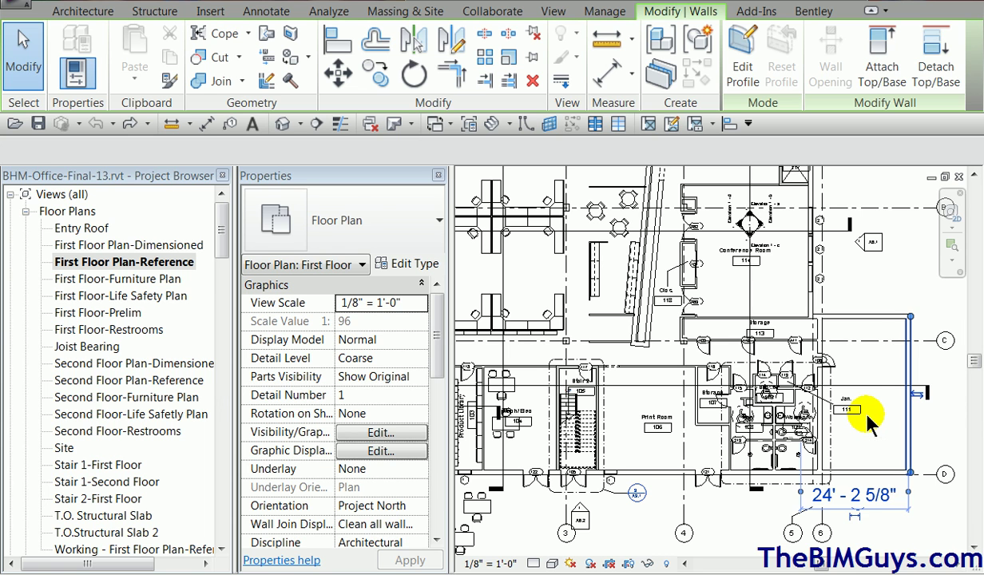
left_click(931, 435)
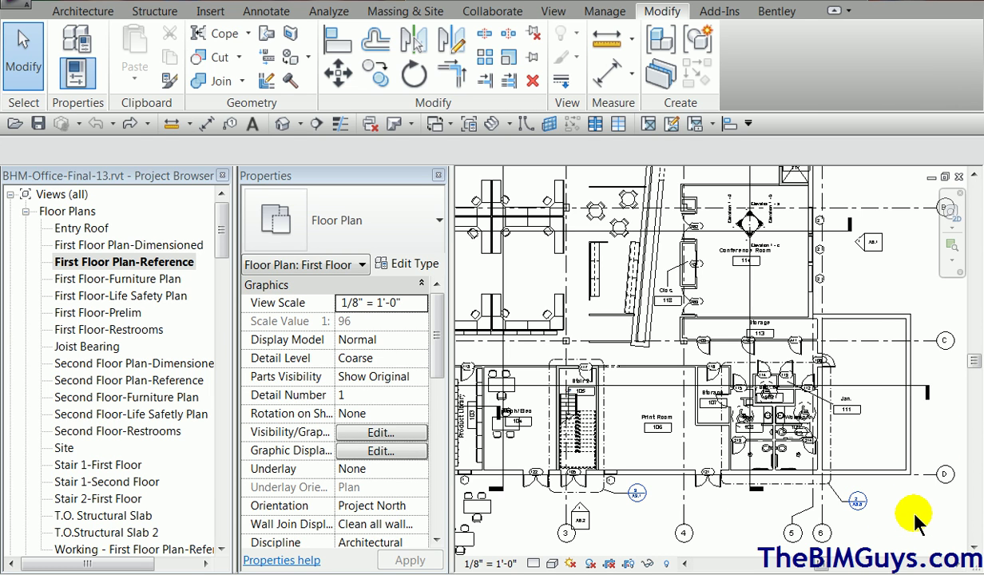
left_click_drag(930, 445, 903, 448)
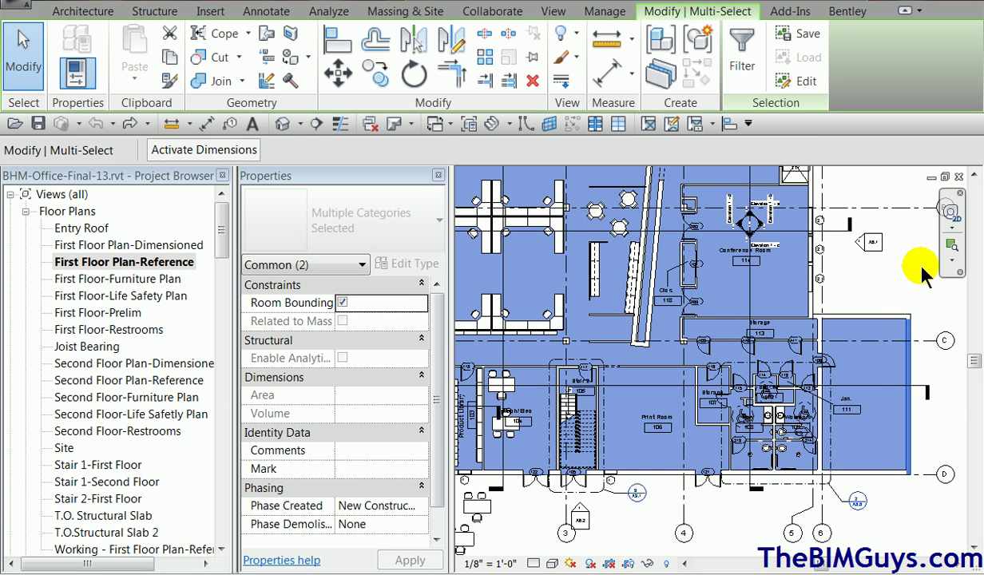
key("Escape")
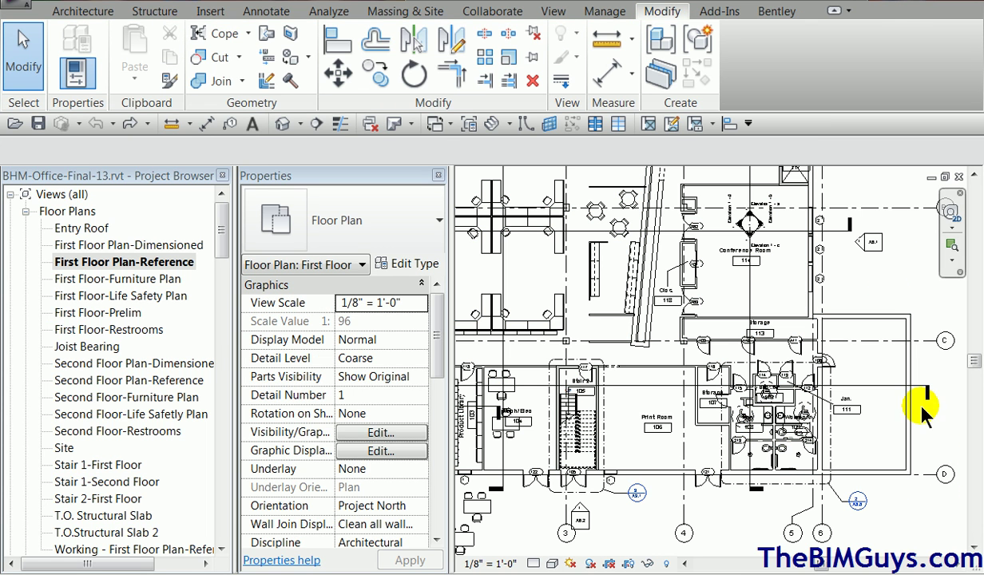